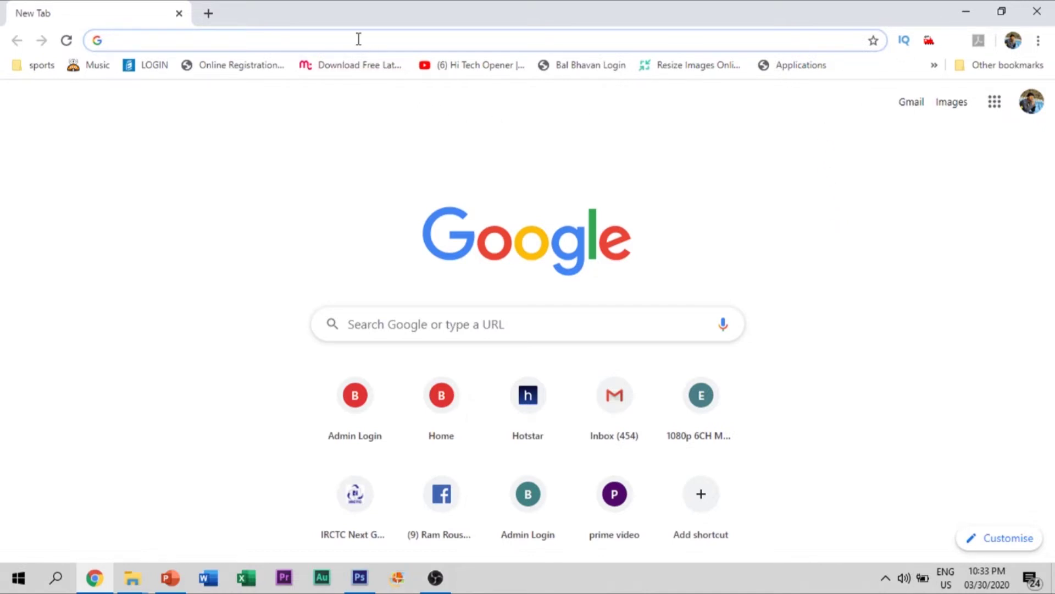
- Search 'Zoom cloud', download the Zoom client from zoom.us/download, and run ZoomInstaller
{"action": "type", "text": "Zoom"}
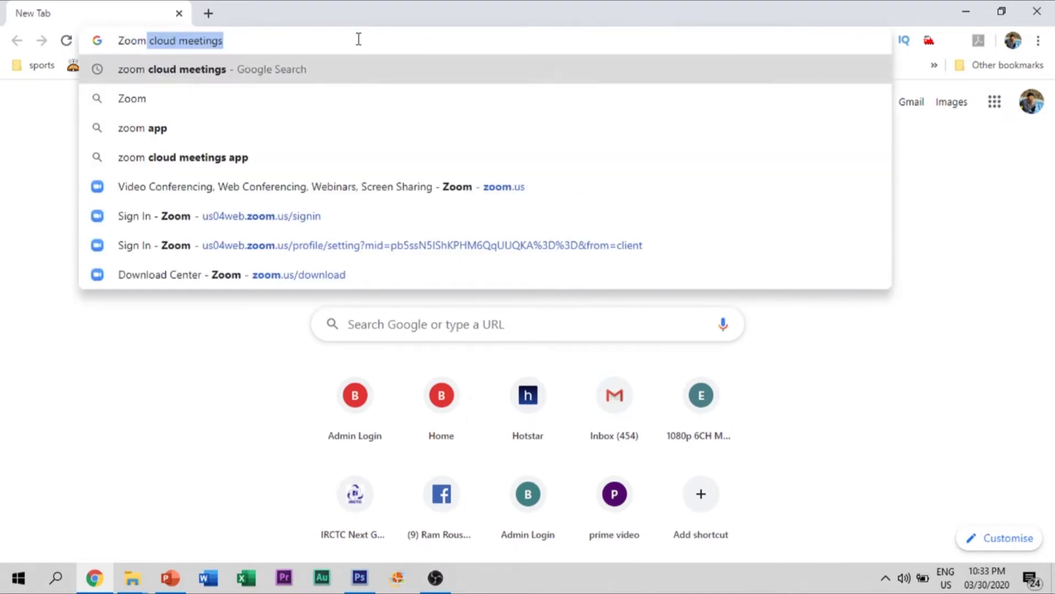
{"action": "type", "text": " cloud"}
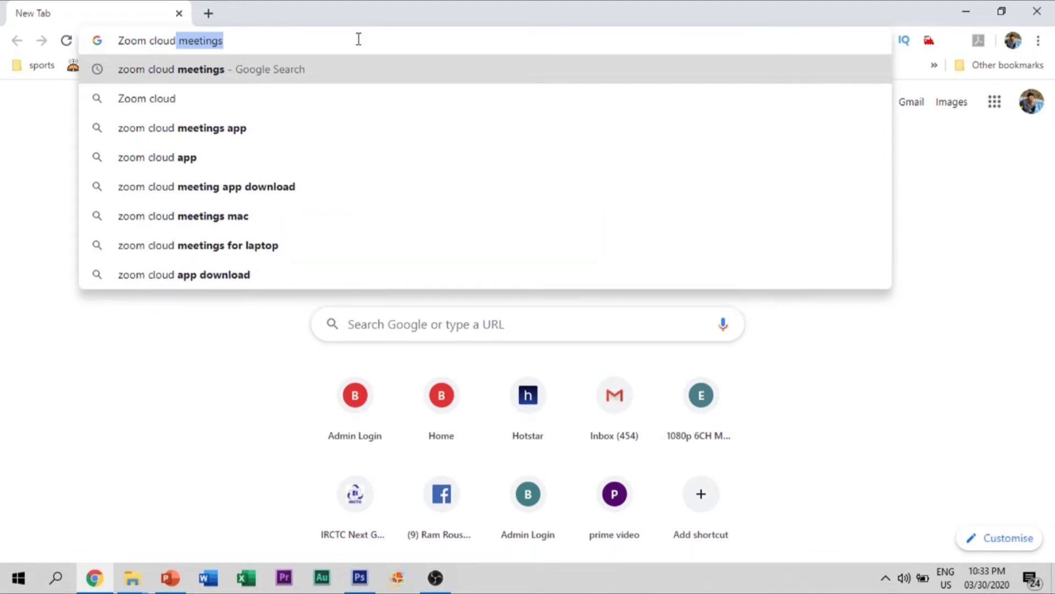
{"action": "key", "text": "Return"}
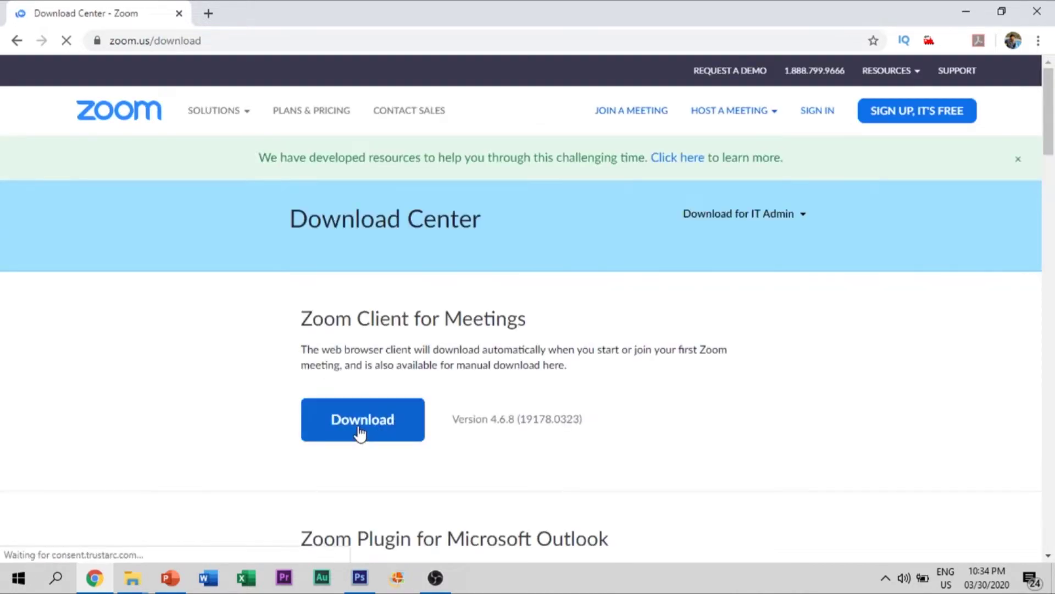
{"action": "left_click", "coordinate": [360, 433]}
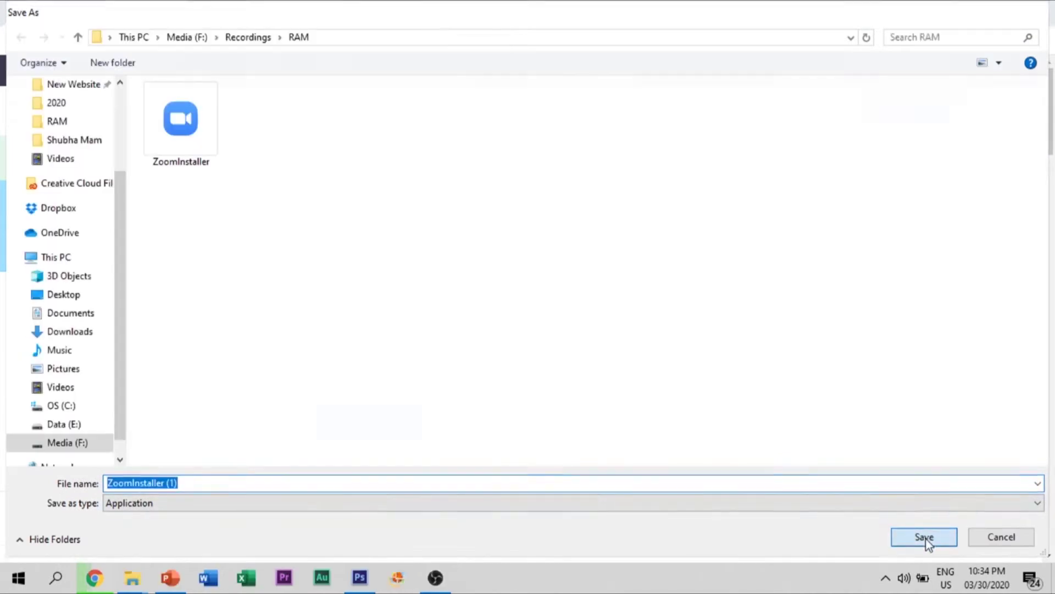
{"action": "left_click", "coordinate": [925, 538]}
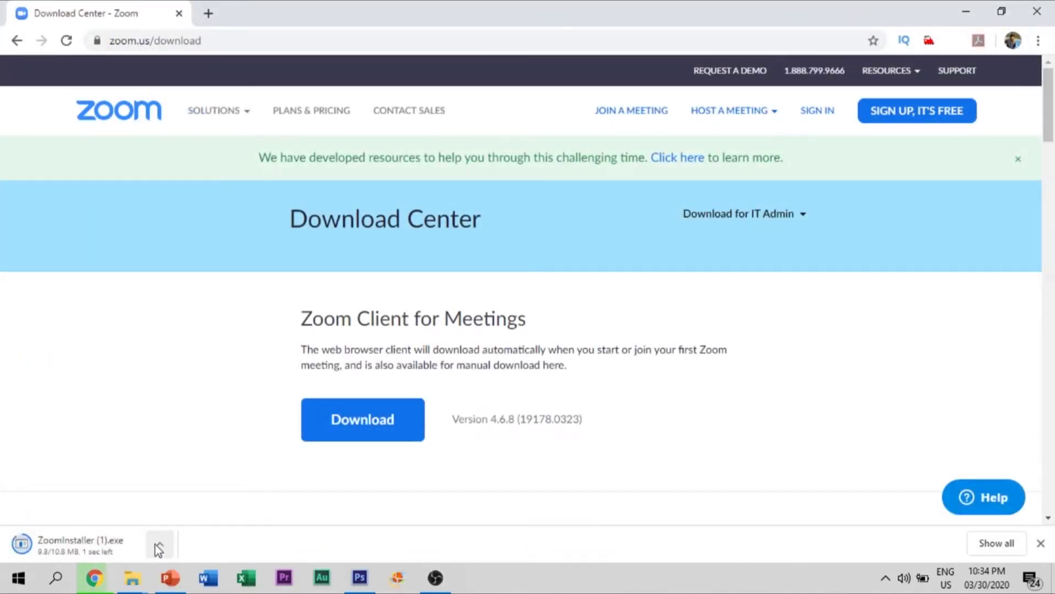
{"action": "left_click", "coordinate": [102, 546]}
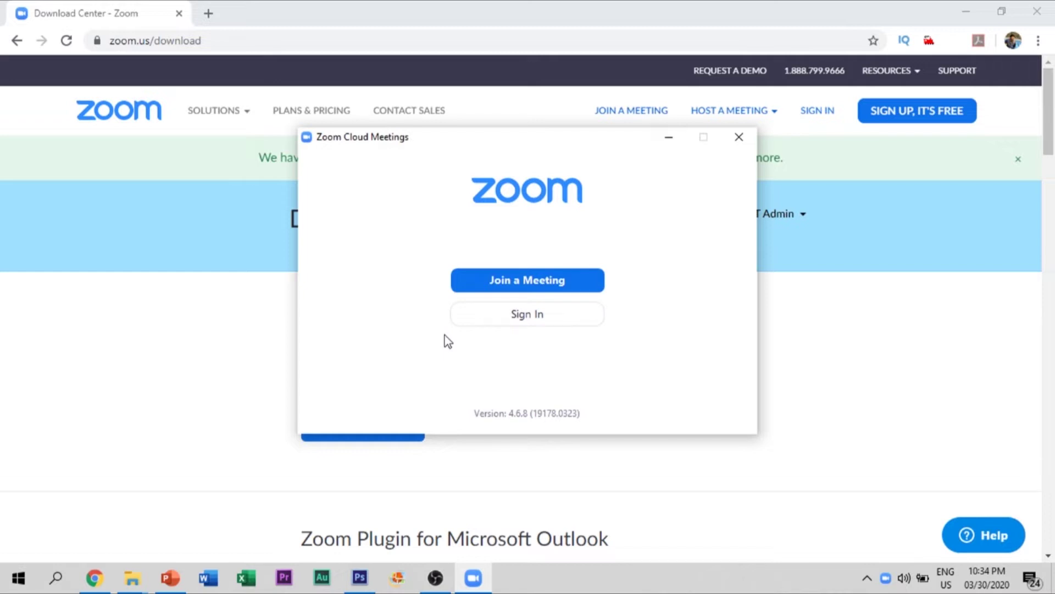
- Sign in to Zoom with the account's e-mail address and password
{"action": "left_click", "coordinate": [517, 314]}
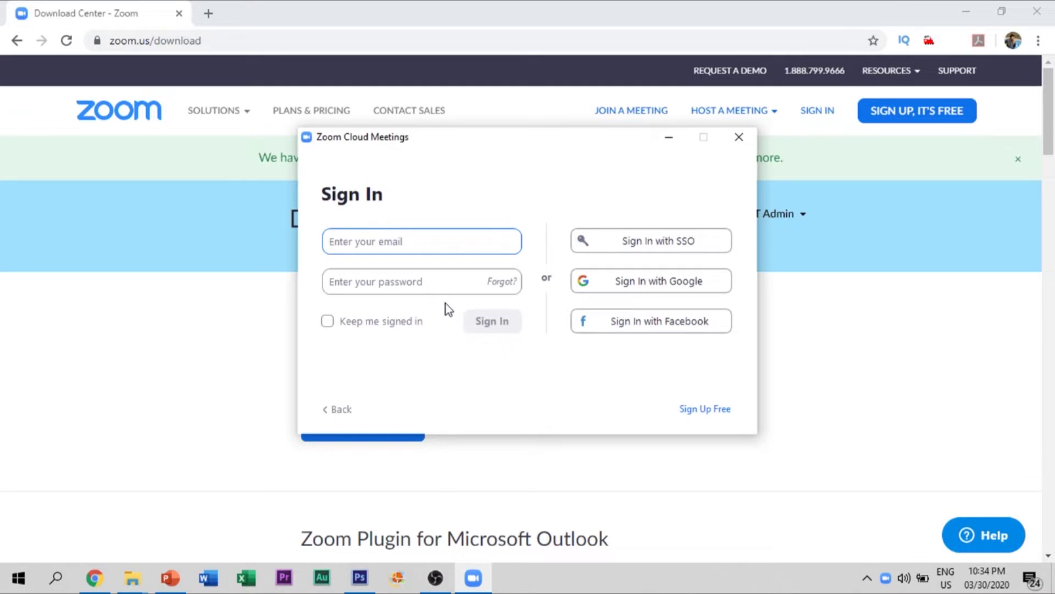
{"action": "left_click", "coordinate": [706, 420]}
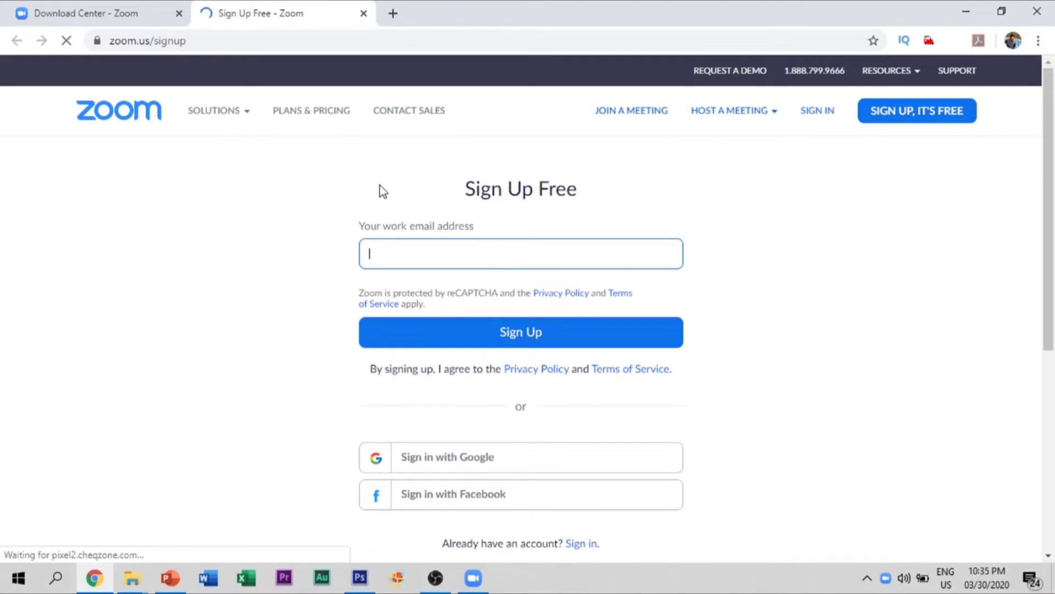
{"action": "left_click", "coordinate": [966, 11]}
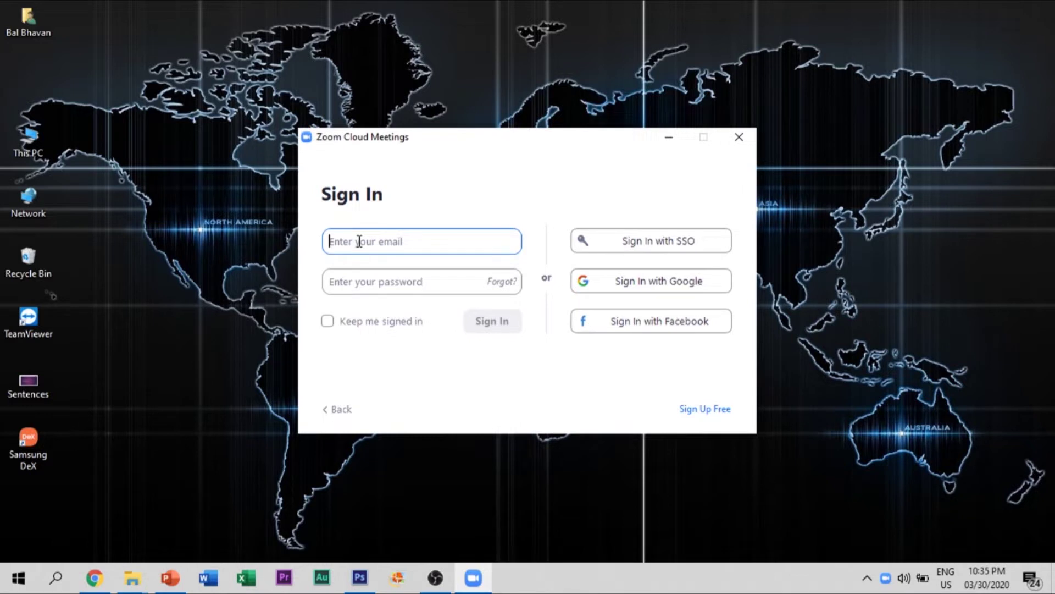
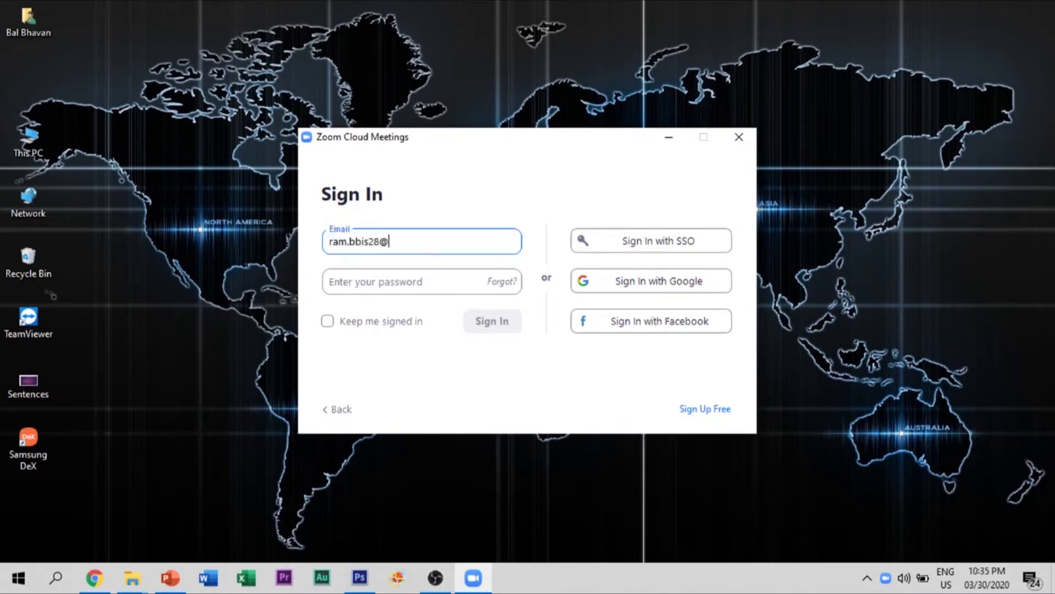
{"action": "key", "text": "Tab"}
{"action": "type", "text": "***********"}
{"action": "key", "text": "Return"}
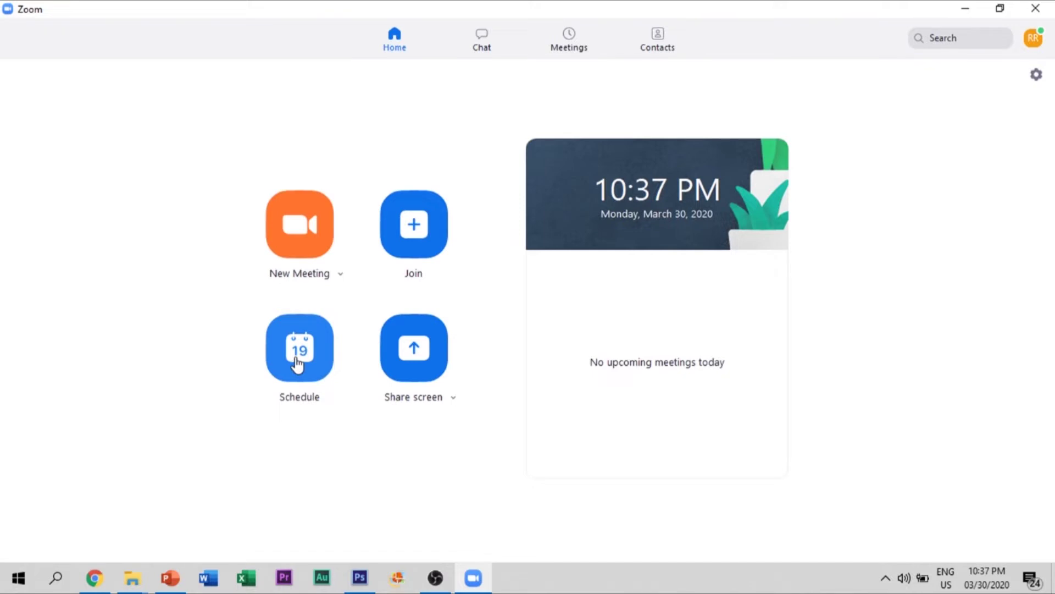
- Schedule a new meeting using the Personal Meeting ID, with the meeting password still required
{"action": "left_click", "coordinate": [321, 357]}
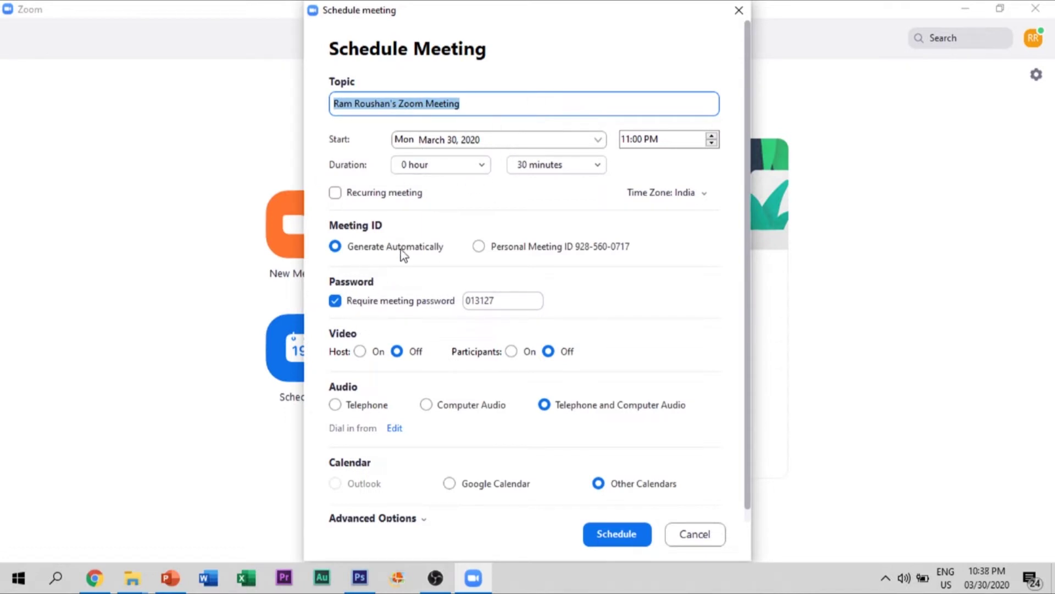
{"action": "left_click", "coordinate": [476, 246]}
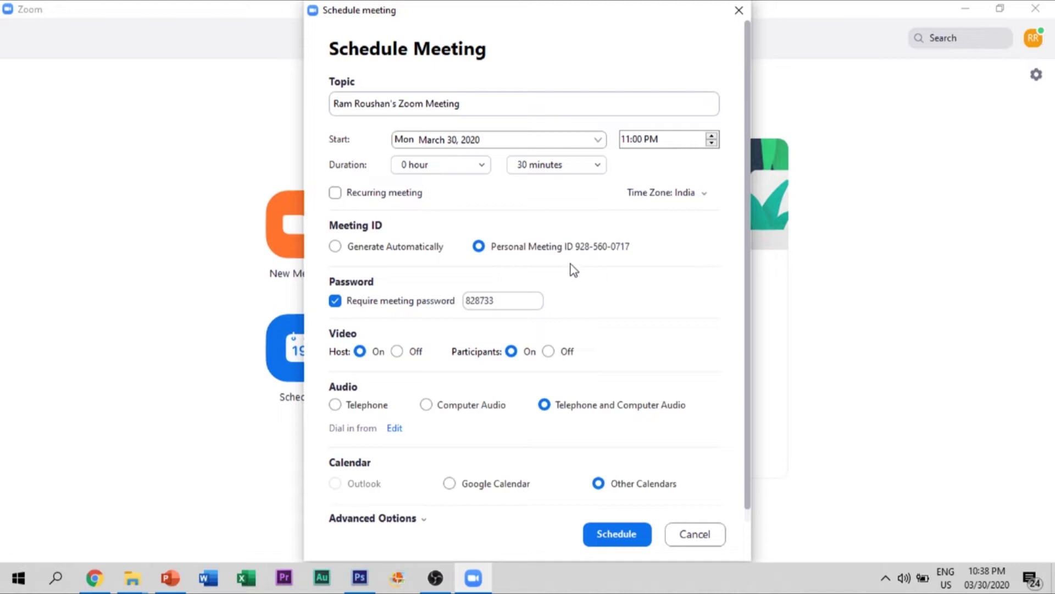
{"action": "double_click", "coordinate": [502, 300]}
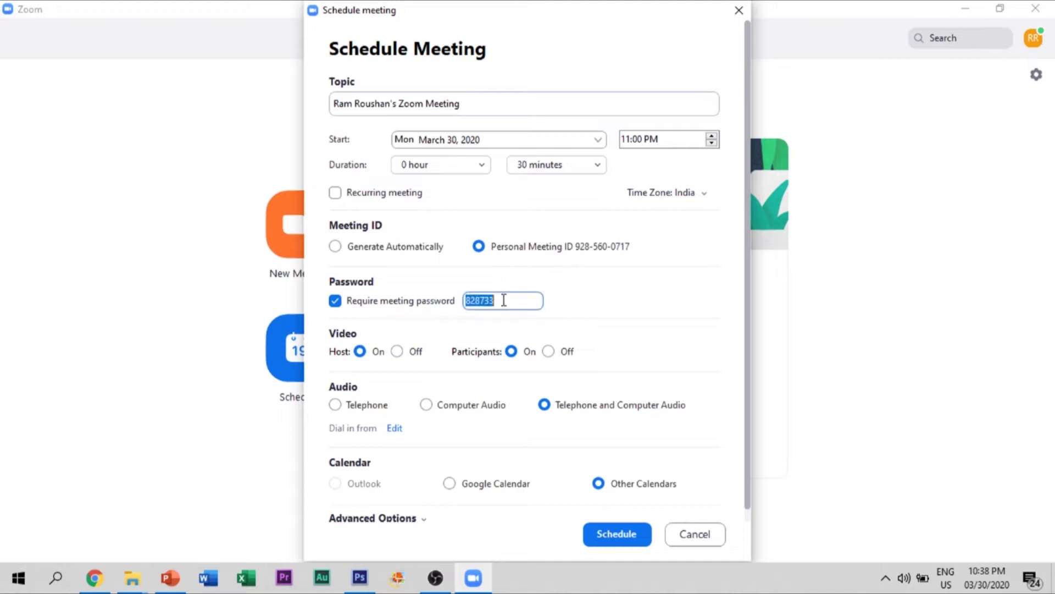
{"action": "left_click", "coordinate": [335, 247]}
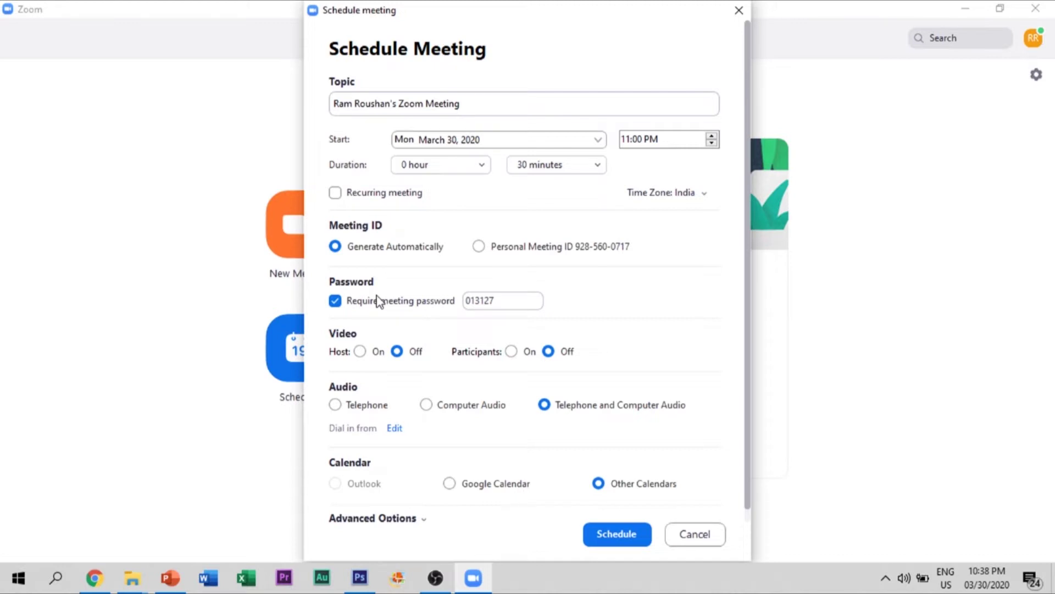
{"action": "left_click", "coordinate": [478, 247]}
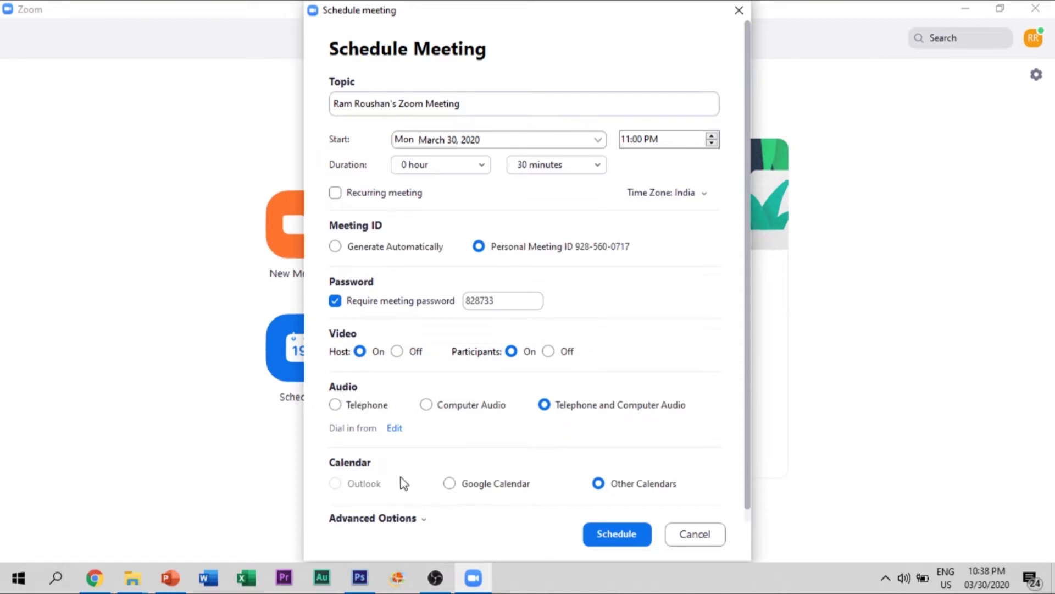
{"action": "scroll", "coordinate": [401, 477], "scroll_direction": "down", "scroll_amount": 1}
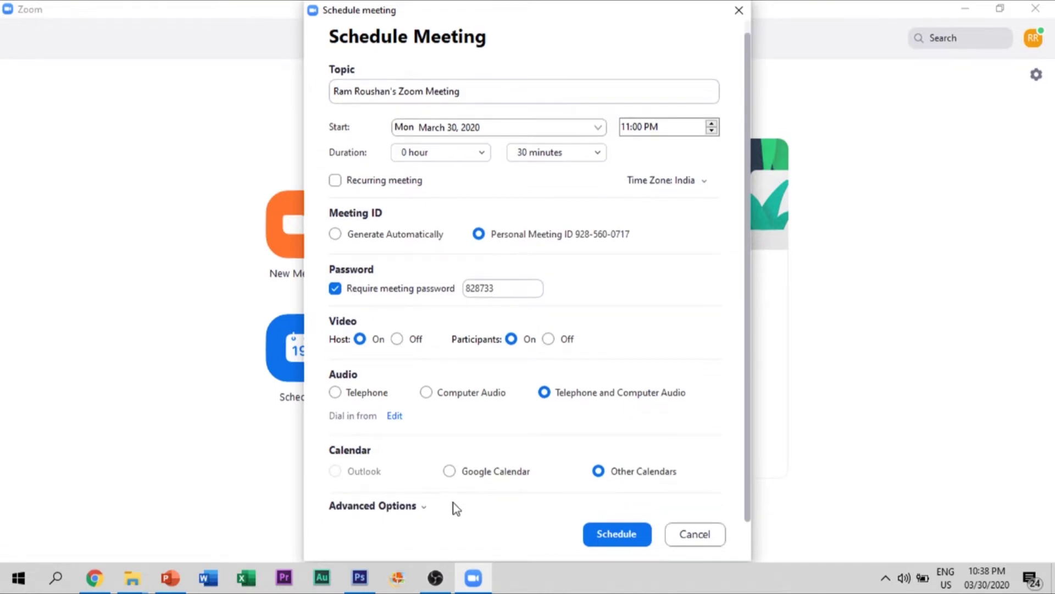
- Review Advanced Options, cancel the scheduled meeting, and bring up the Join Meeting form
{"action": "left_click", "coordinate": [413, 505]}
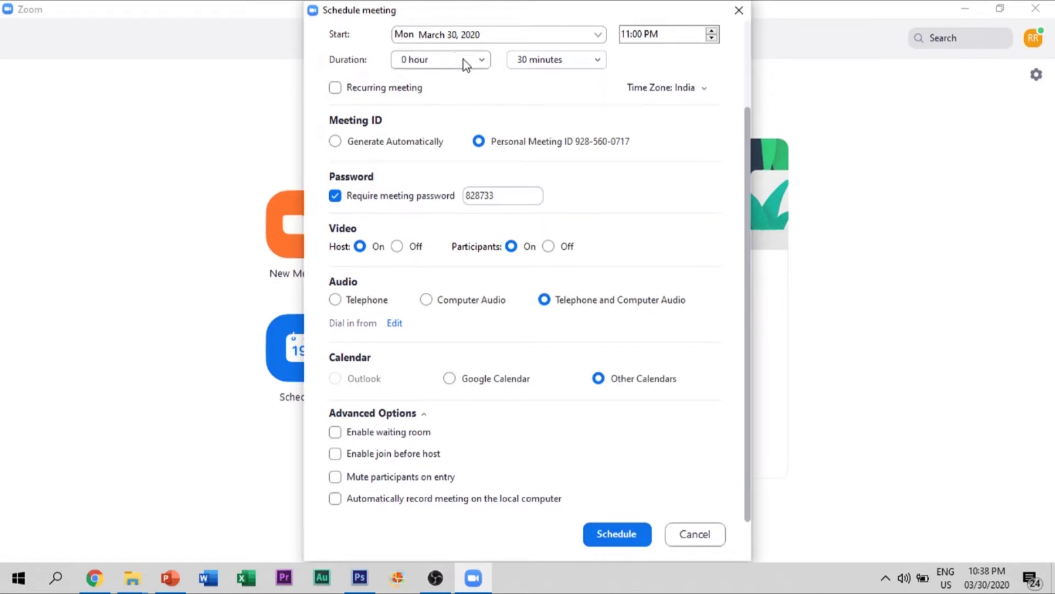
{"action": "left_click", "coordinate": [689, 536]}
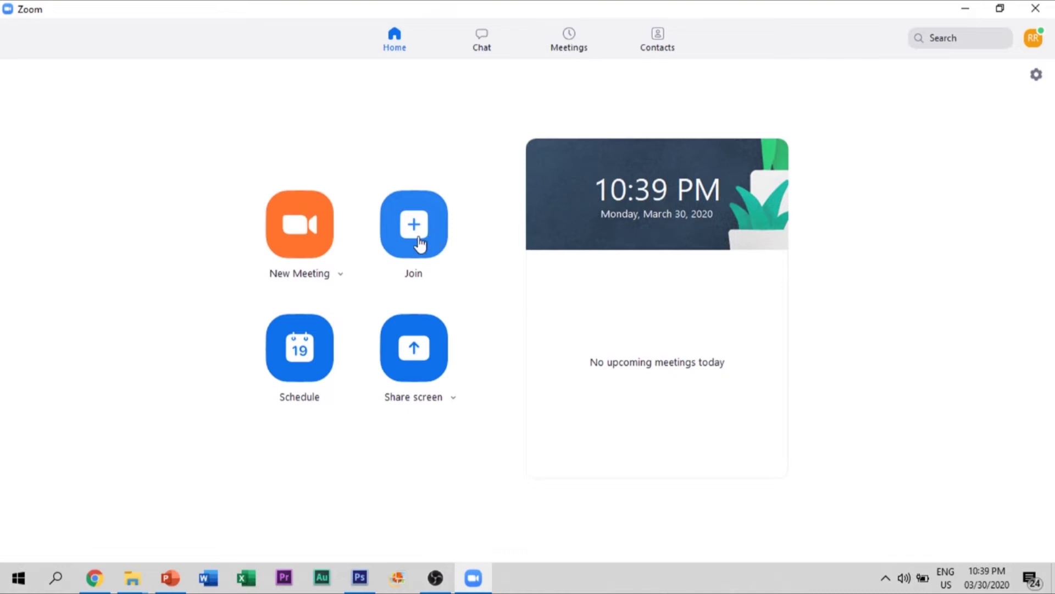
{"action": "left_click", "coordinate": [418, 239]}
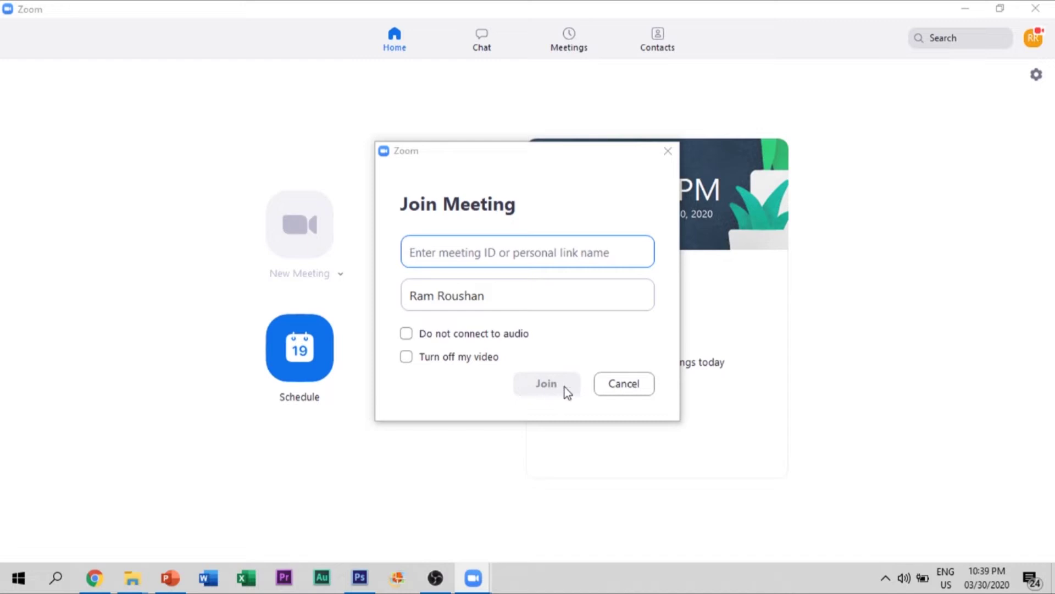
{"action": "left_click", "coordinate": [632, 388]}
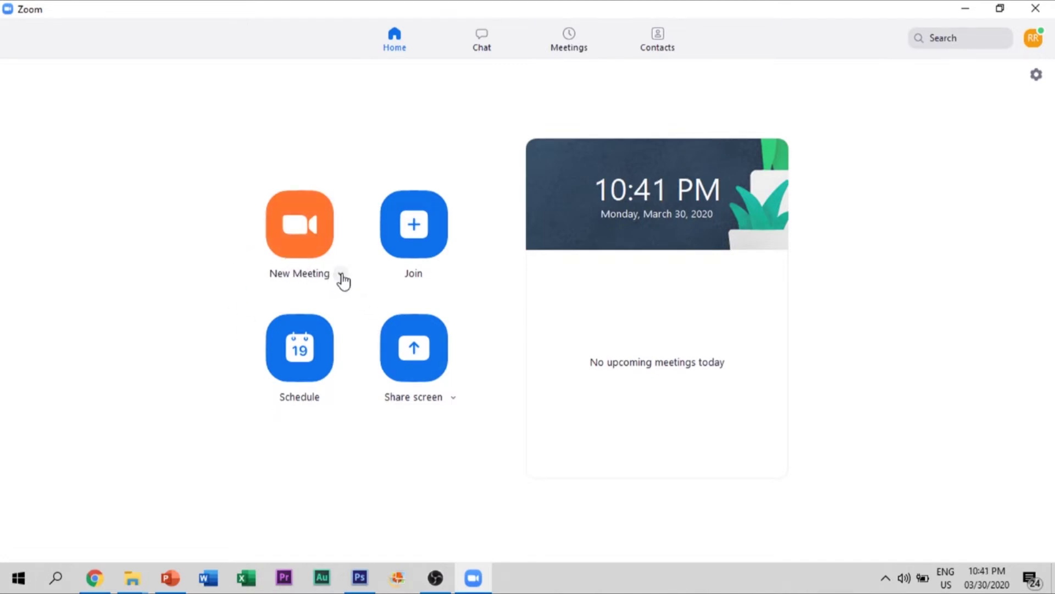
{"action": "left_click", "coordinate": [341, 274]}
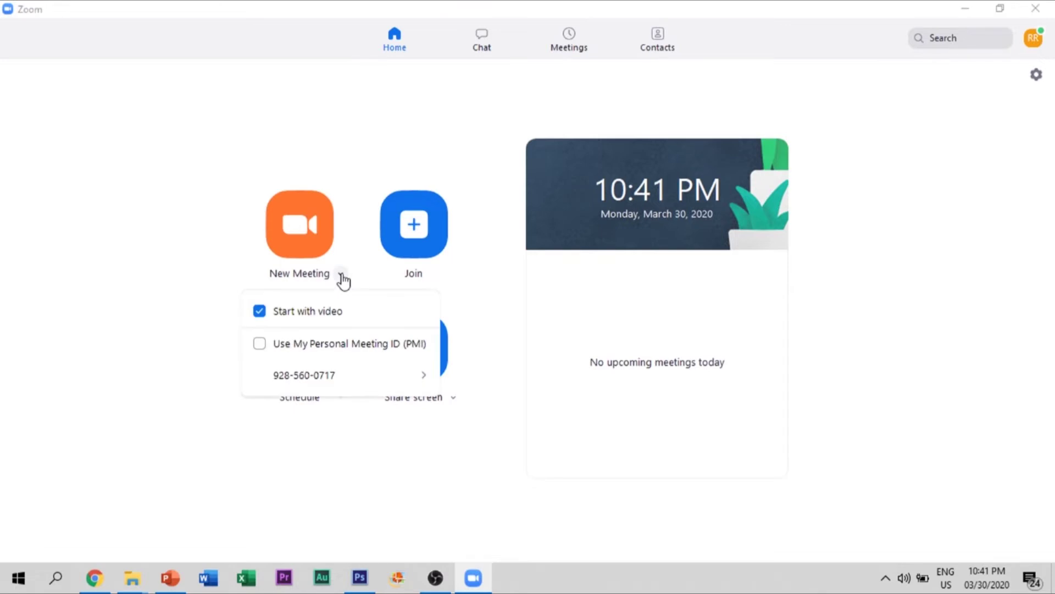
- Turn on Use My Personal Meeting ID (PMI) for new meetings and open PMI Settings
{"action": "left_click", "coordinate": [259, 345]}
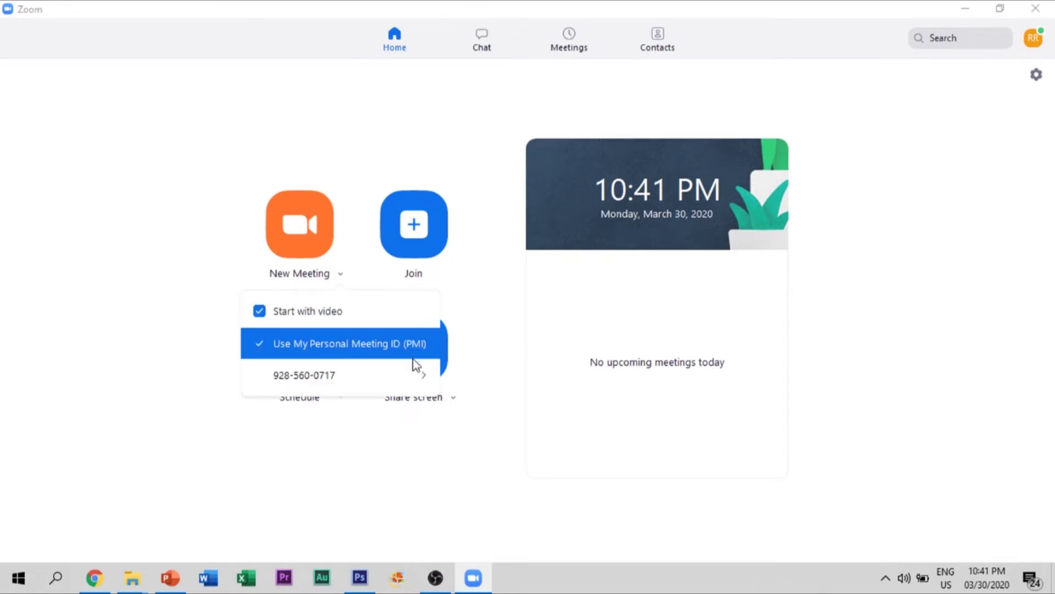
{"action": "mouse_move", "coordinate": [378, 380]}
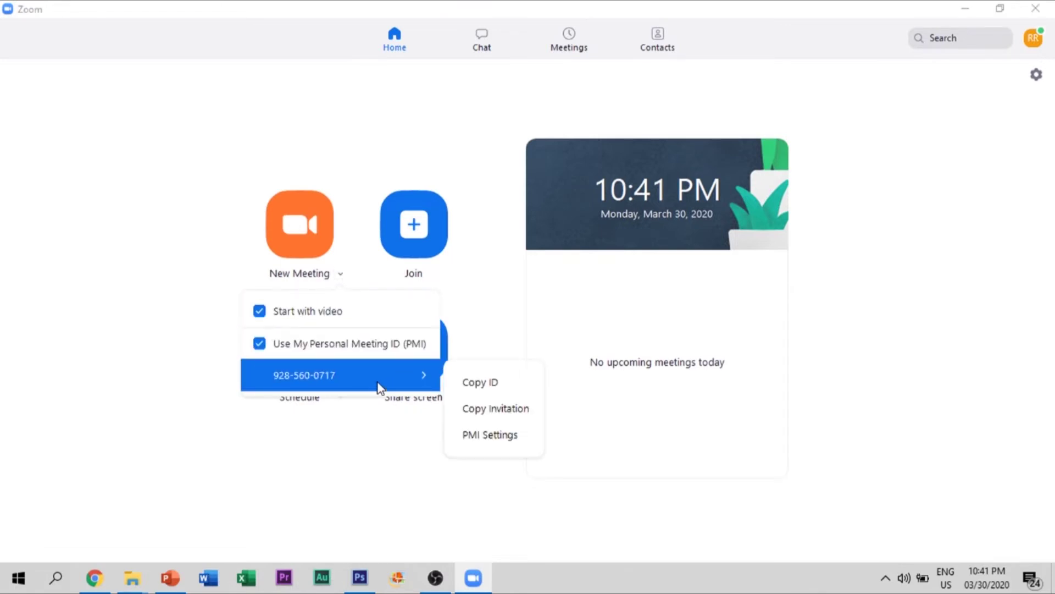
{"action": "left_click", "coordinate": [491, 436]}
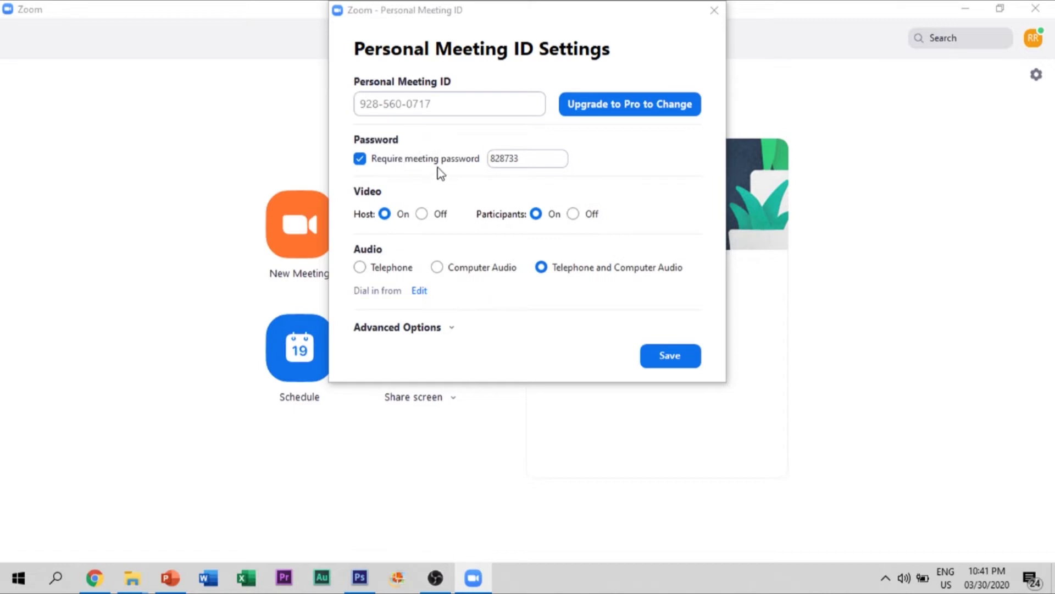
- Review the PMI password and advanced options, then save the Personal Meeting ID settings
{"action": "double_click", "coordinate": [528, 159]}
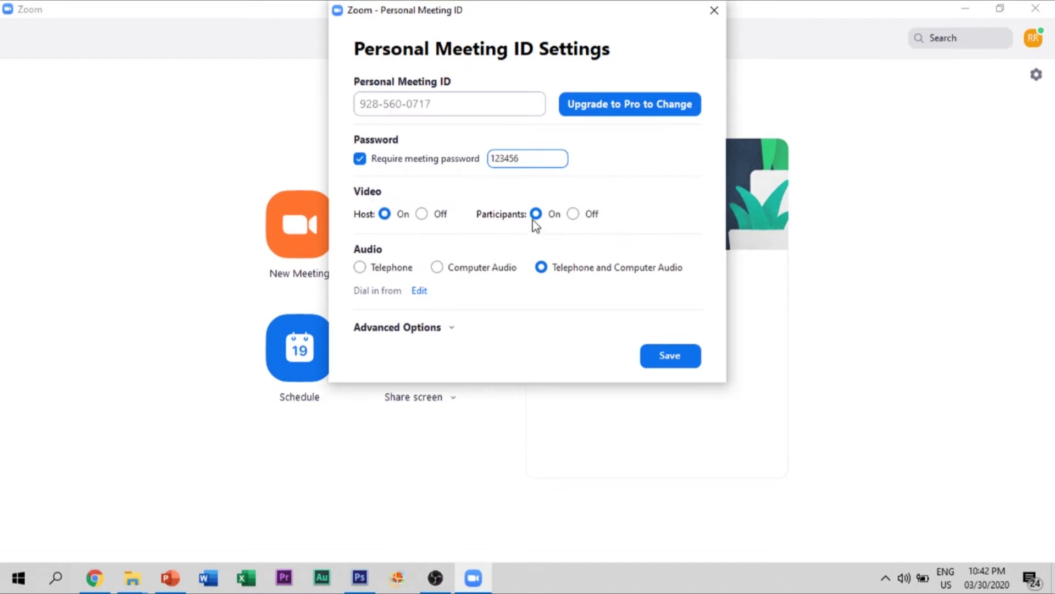
{"action": "left_click", "coordinate": [436, 330]}
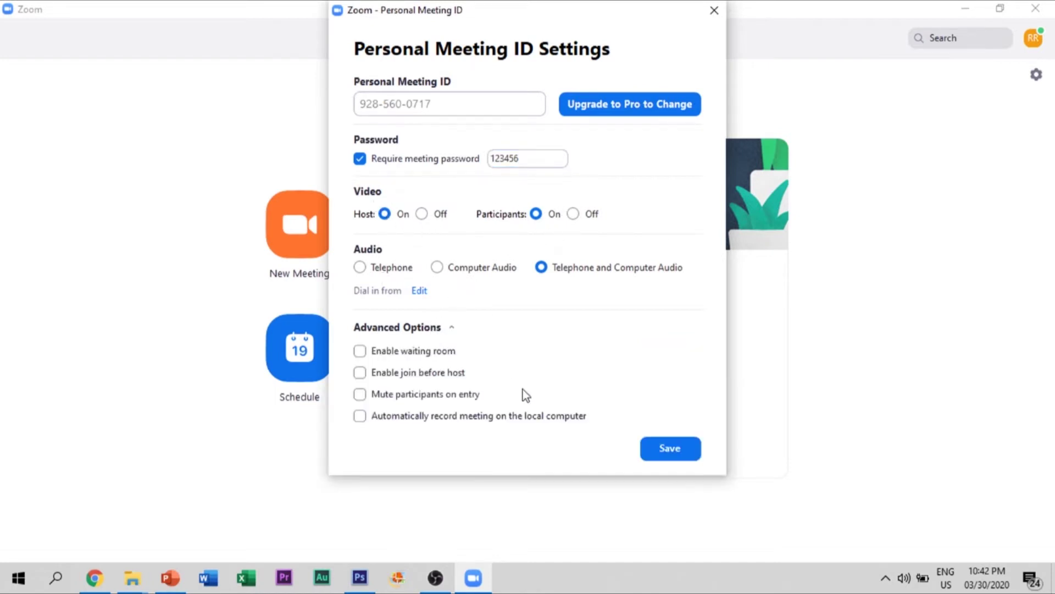
{"action": "left_click", "coordinate": [666, 449]}
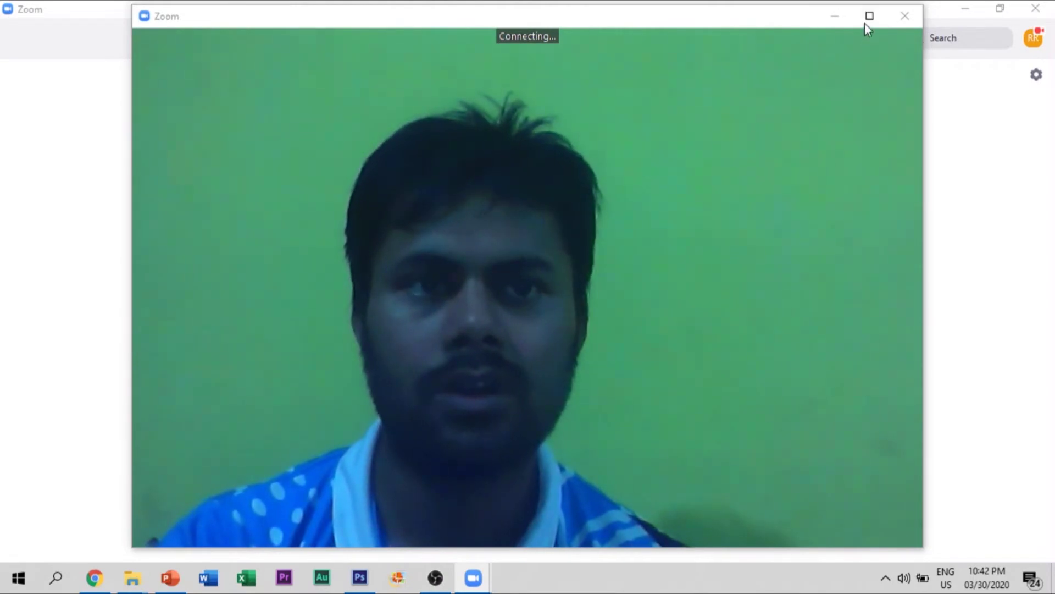
- Maximize the meeting, join with computer audio, and keep the integrated webcam as camera
{"action": "left_click", "coordinate": [865, 17]}
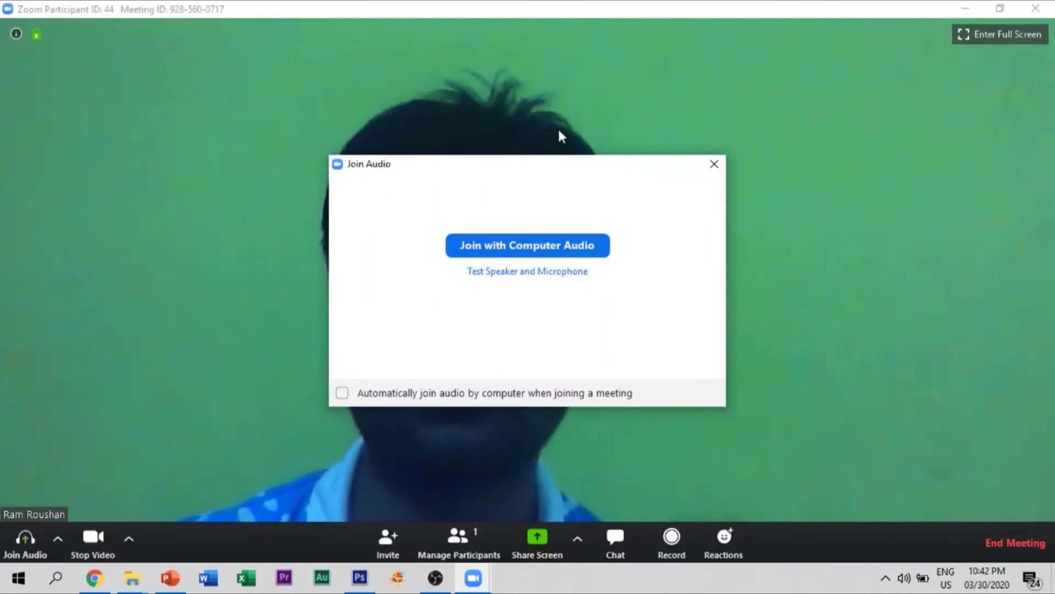
{"action": "left_click", "coordinate": [557, 248]}
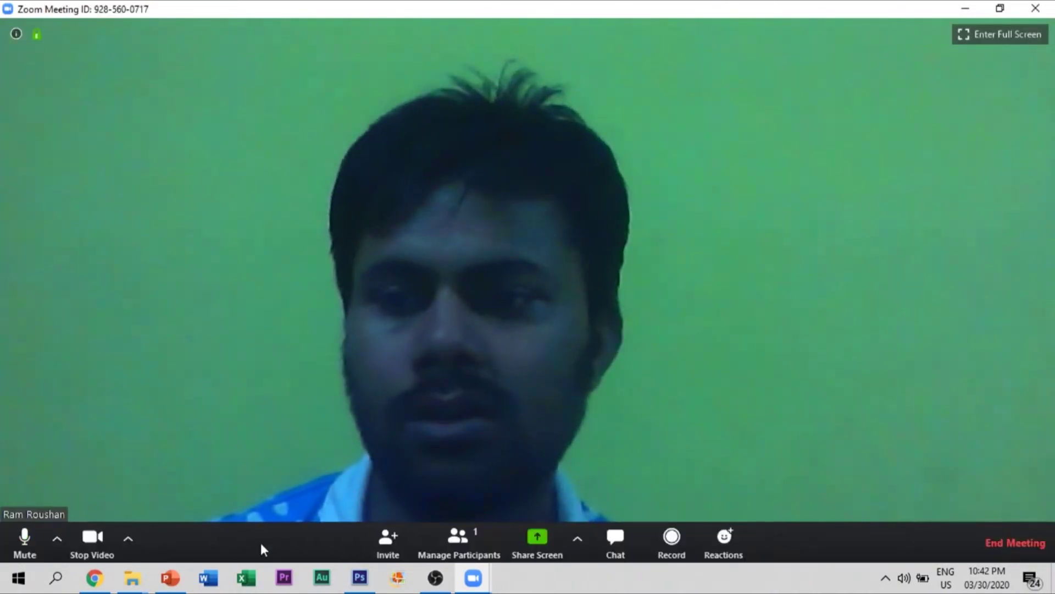
{"action": "left_click", "coordinate": [127, 542]}
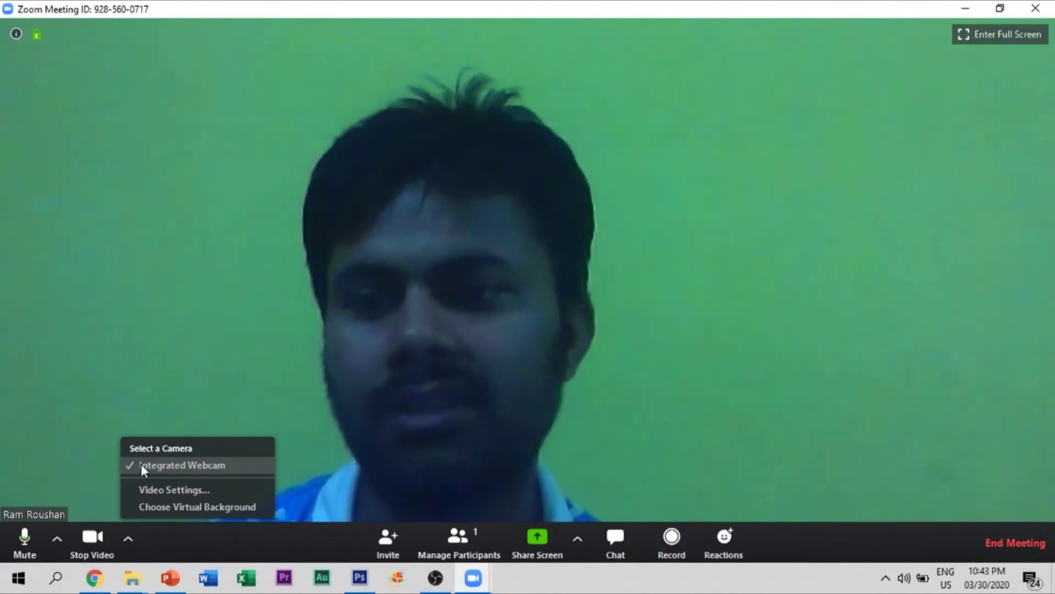
{"action": "left_click", "coordinate": [110, 494]}
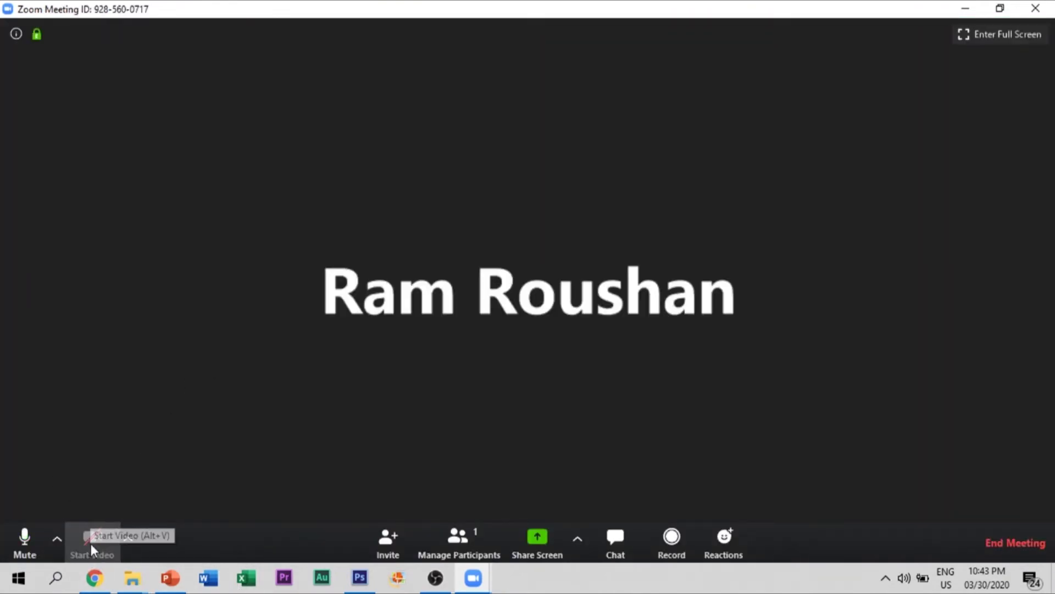
{"action": "left_click", "coordinate": [92, 539]}
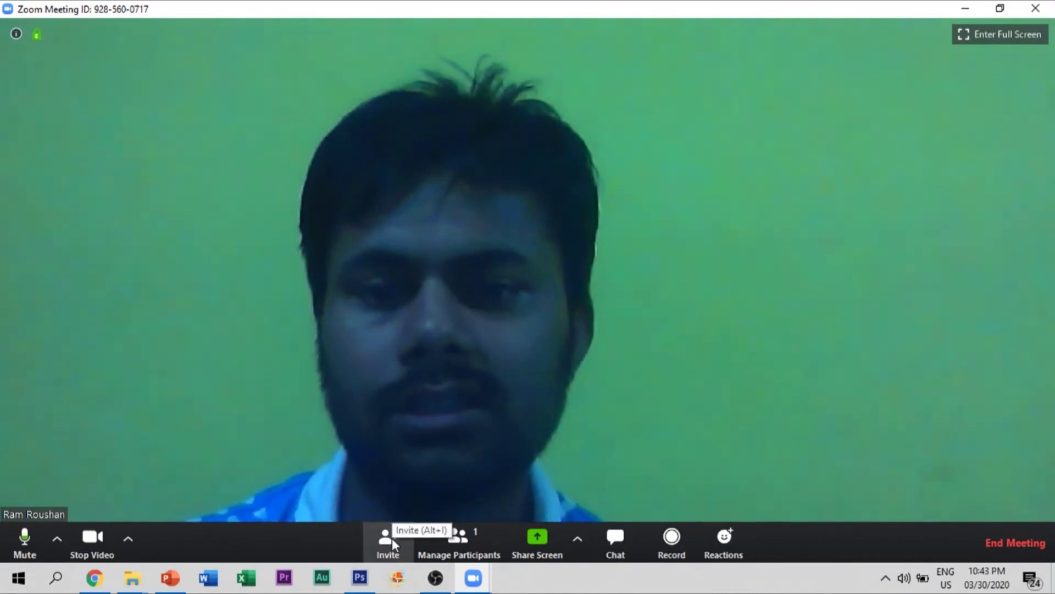
- Copy the meeting's join URL from the Invite window, then close it
{"action": "left_click", "coordinate": [391, 537]}
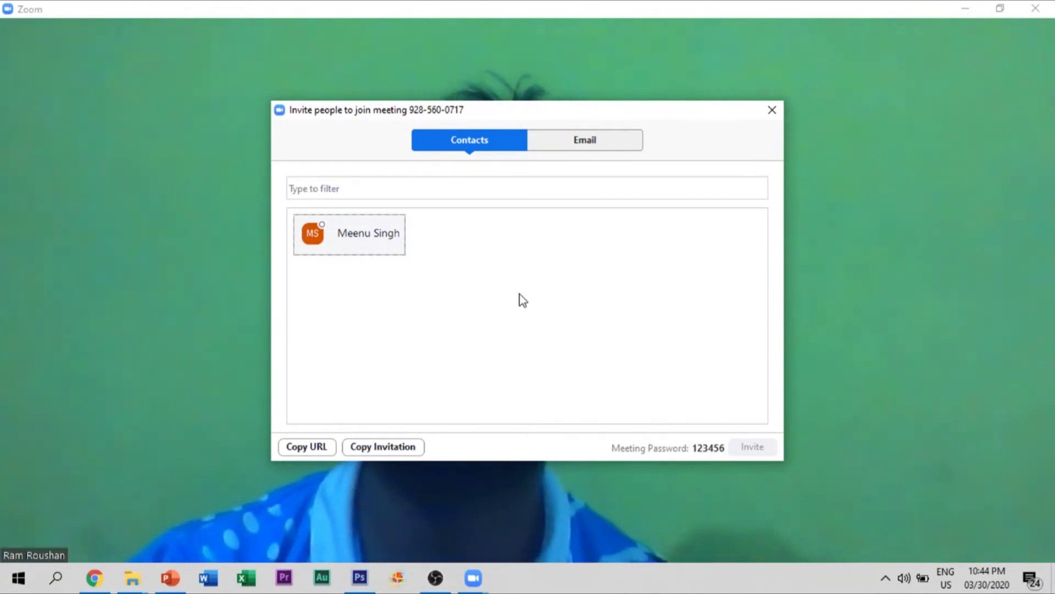
{"action": "left_click", "coordinate": [317, 448]}
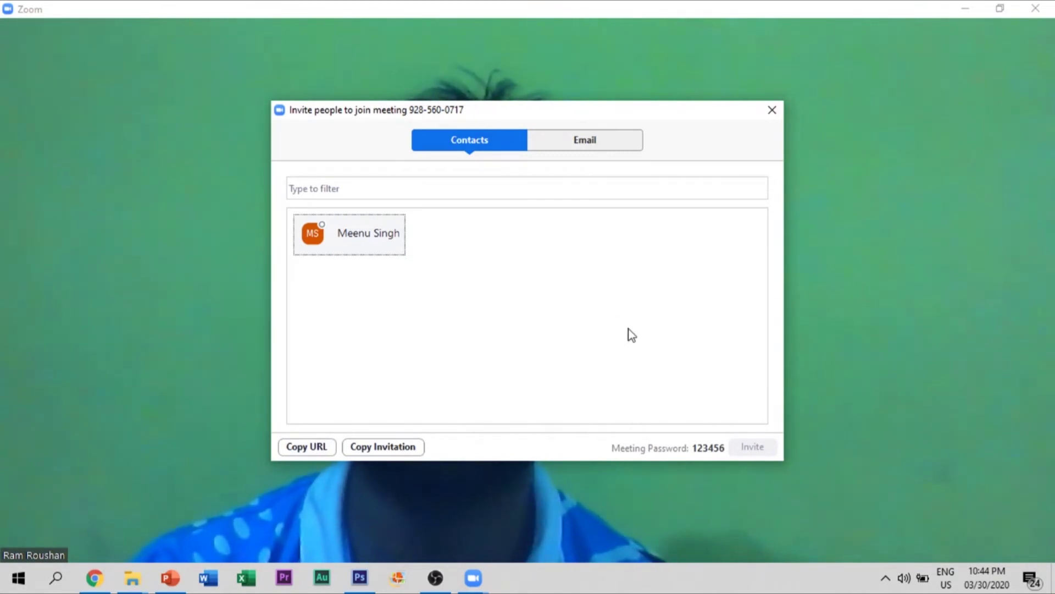
{"action": "left_click", "coordinate": [770, 111]}
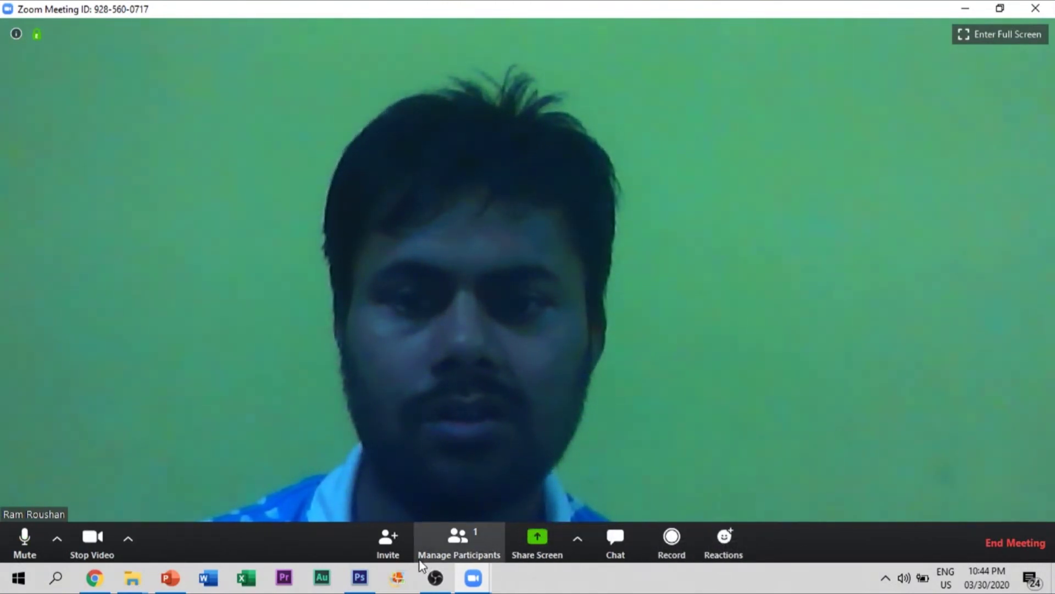
- Show the Default Email, Gmail and Yahoo Mail invite options, then close the Invite window
{"action": "left_click", "coordinate": [391, 543]}
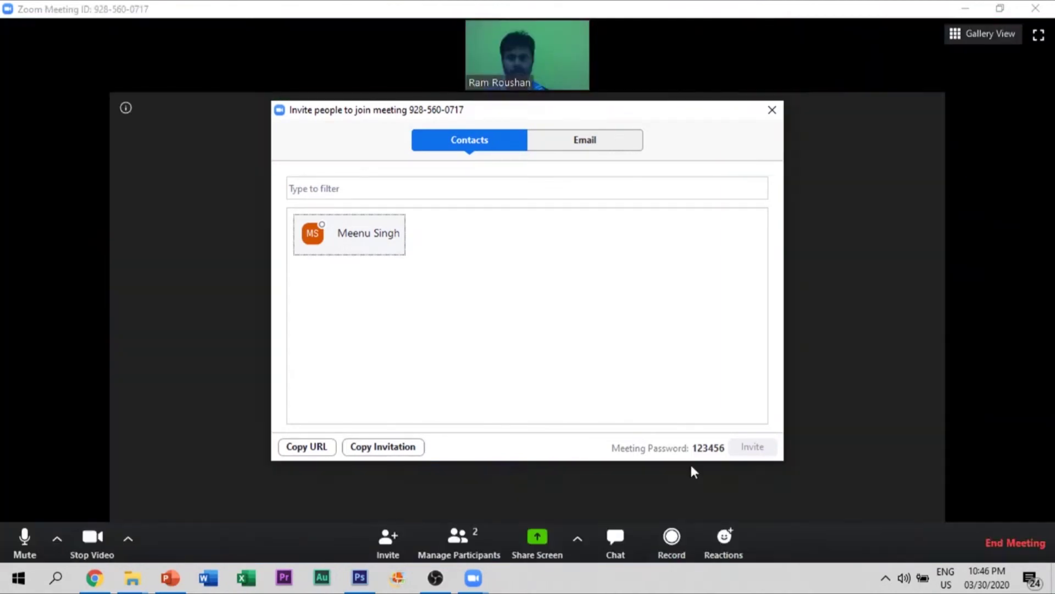
{"action": "left_click", "coordinate": [595, 139]}
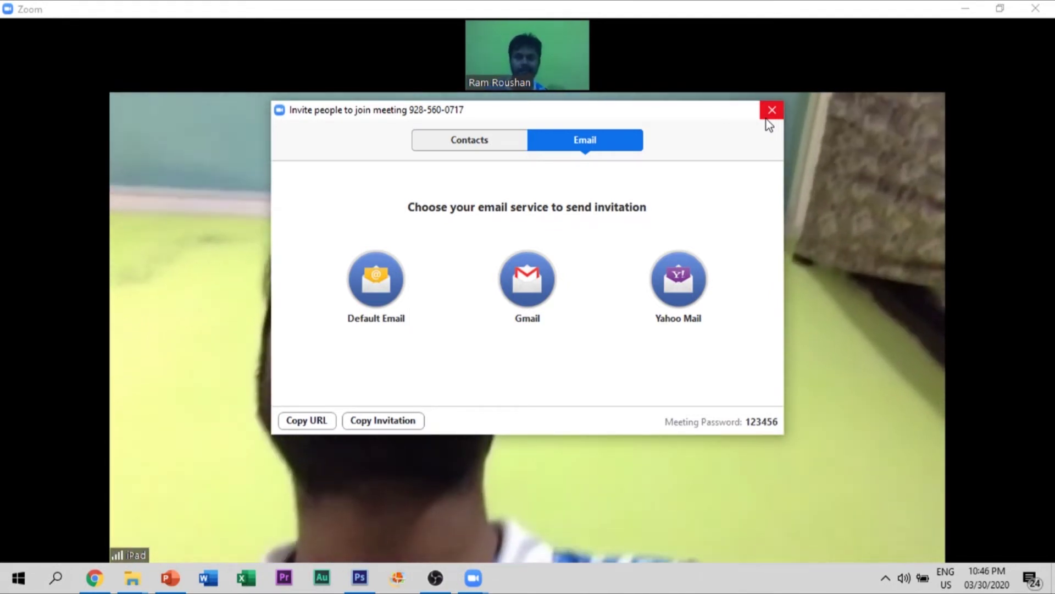
{"action": "mouse_move", "coordinate": [814, 157]}
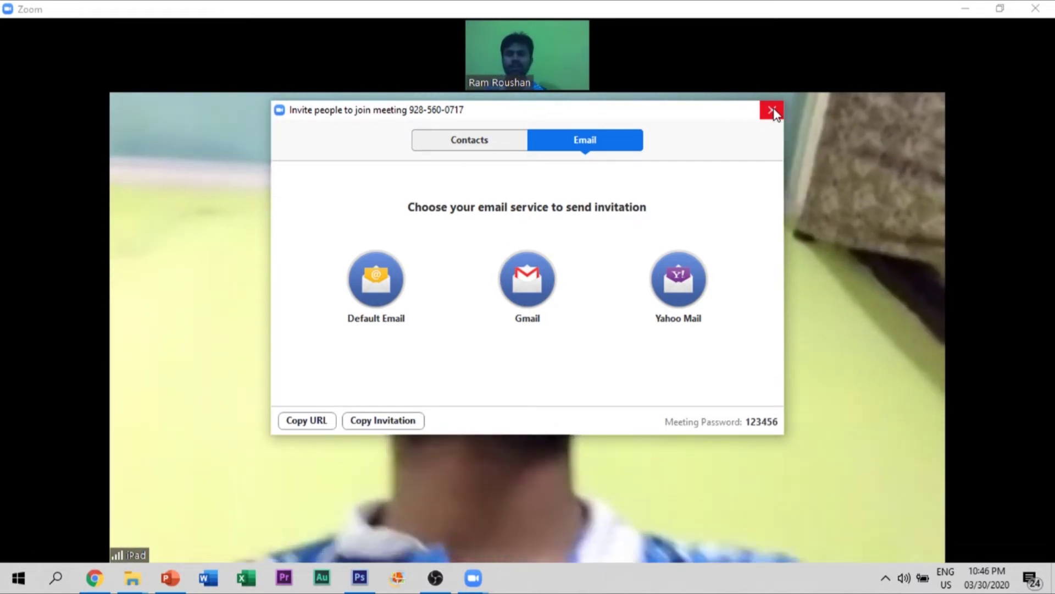
{"action": "mouse_move", "coordinate": [779, 28]}
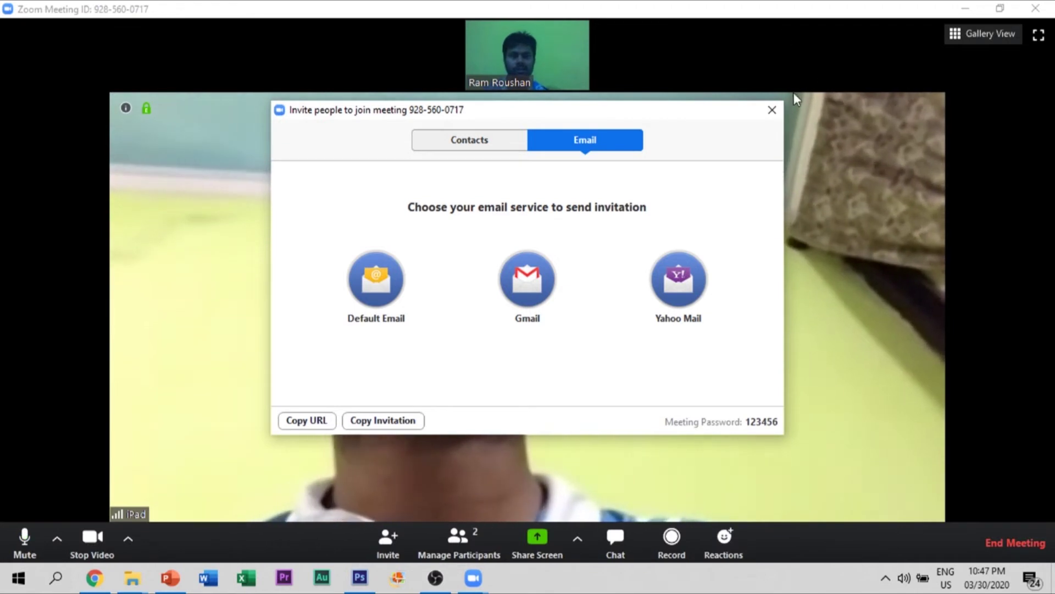
{"action": "left_click", "coordinate": [772, 110]}
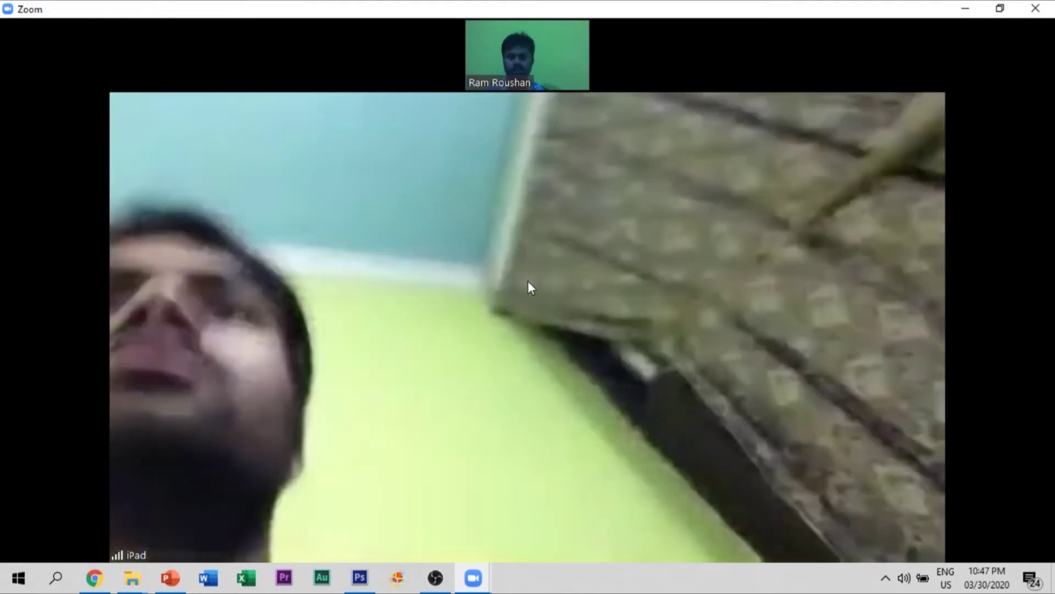
{"action": "key", "text": "alt+F2"}
- Open the participants list with host and iPad, dismissing the More menu unchanged
{"action": "left_click", "coordinate": [472, 539]}
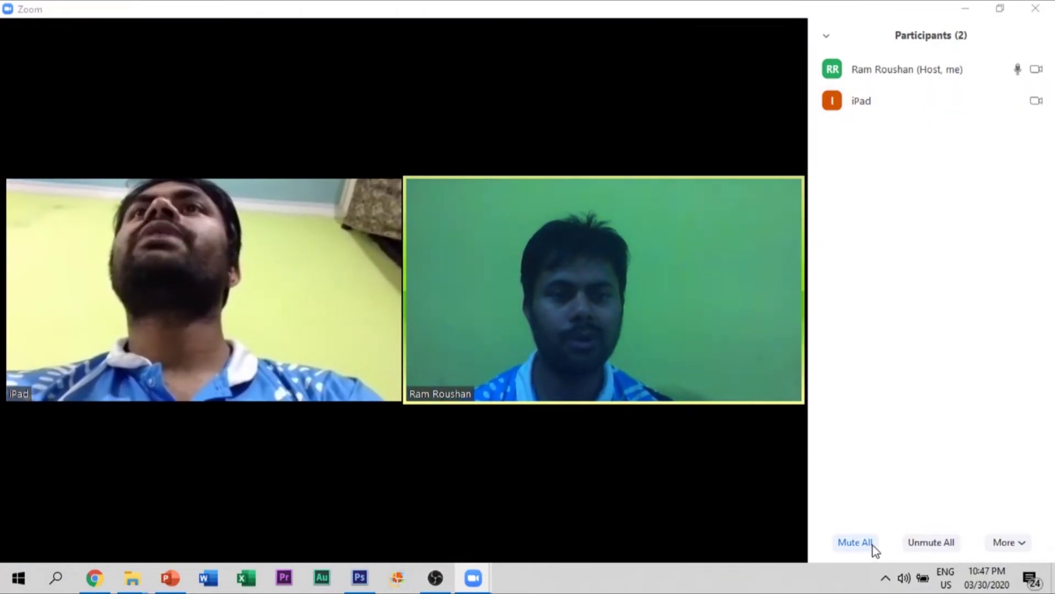
{"action": "left_click", "coordinate": [1024, 539]}
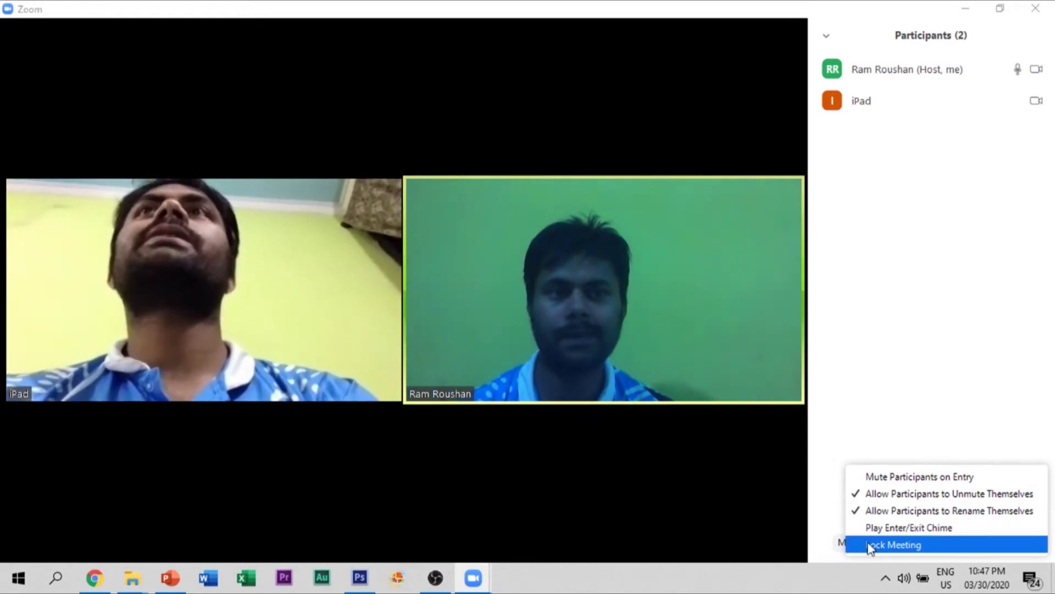
{"action": "left_click", "coordinate": [905, 356]}
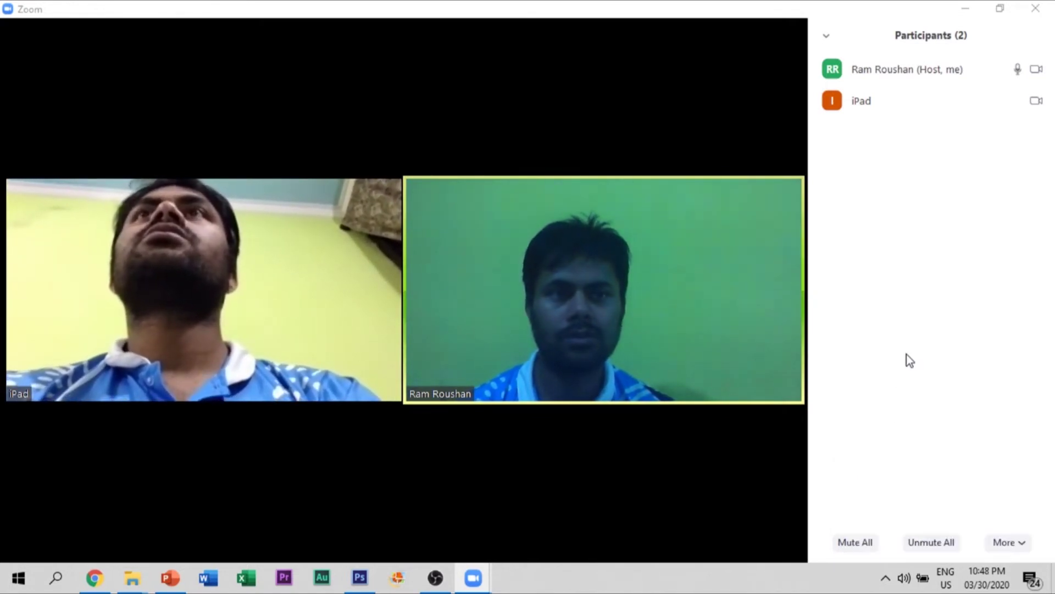
{"action": "mouse_move", "coordinate": [1001, 108]}
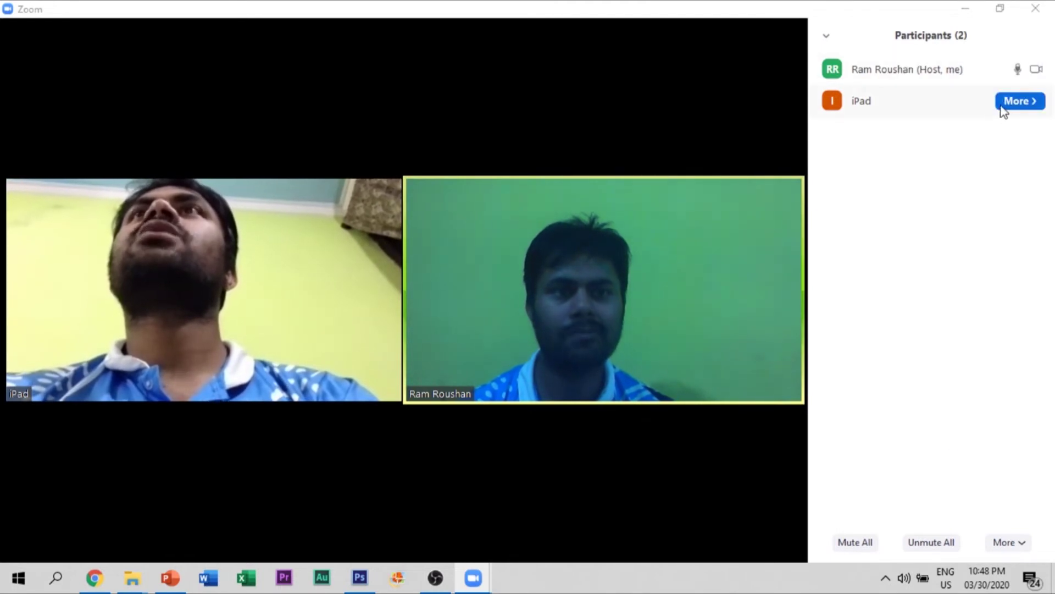
{"action": "mouse_move", "coordinate": [392, 542]}
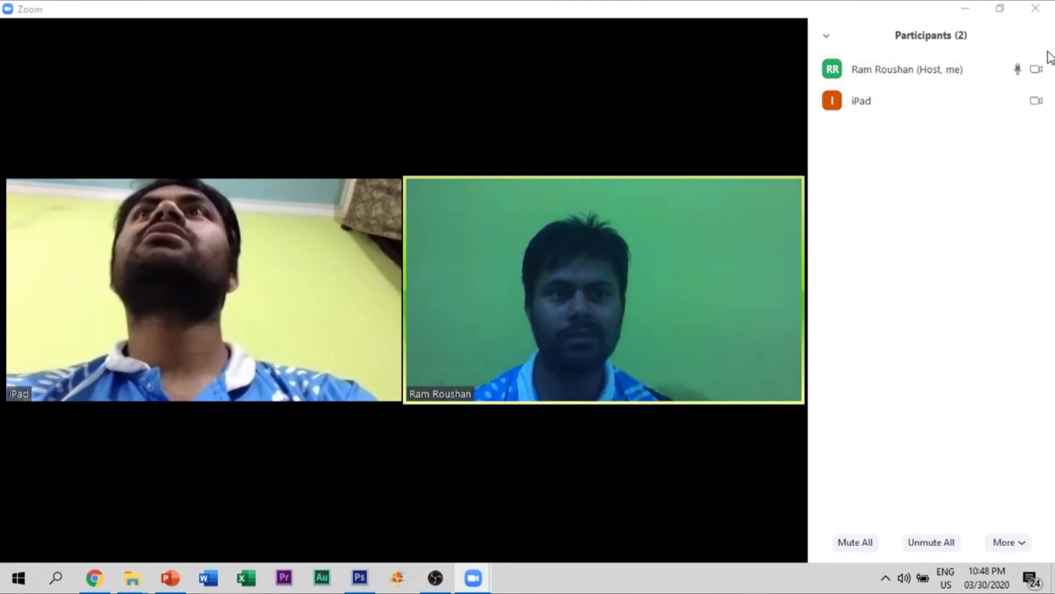
{"action": "mouse_move", "coordinate": [323, 508]}
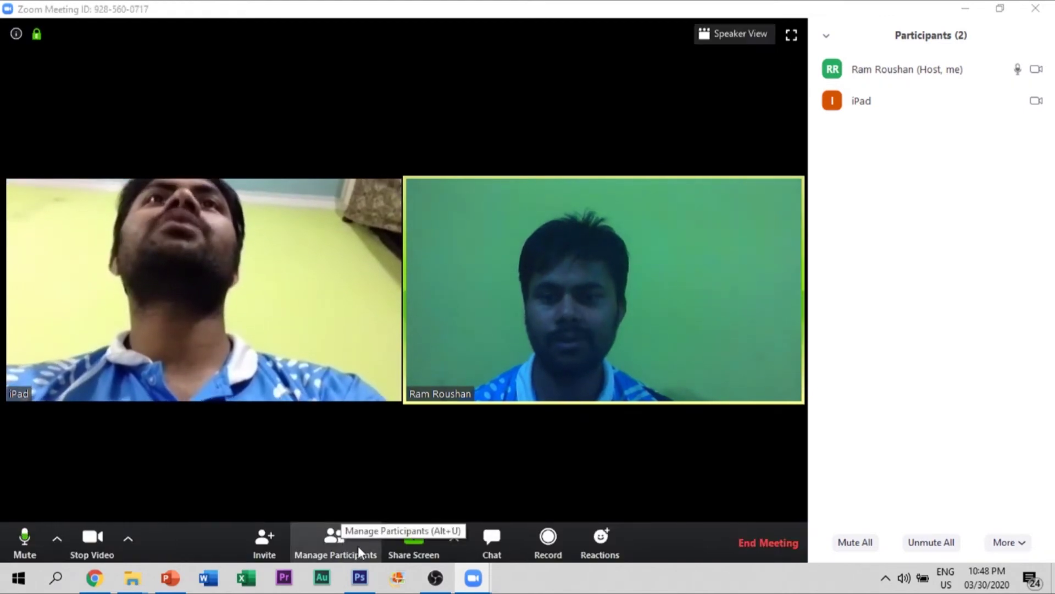
- Open the meeting chat, set the recipient to iPad (Privately), then back to Everyone
{"action": "left_click", "coordinate": [482, 554]}
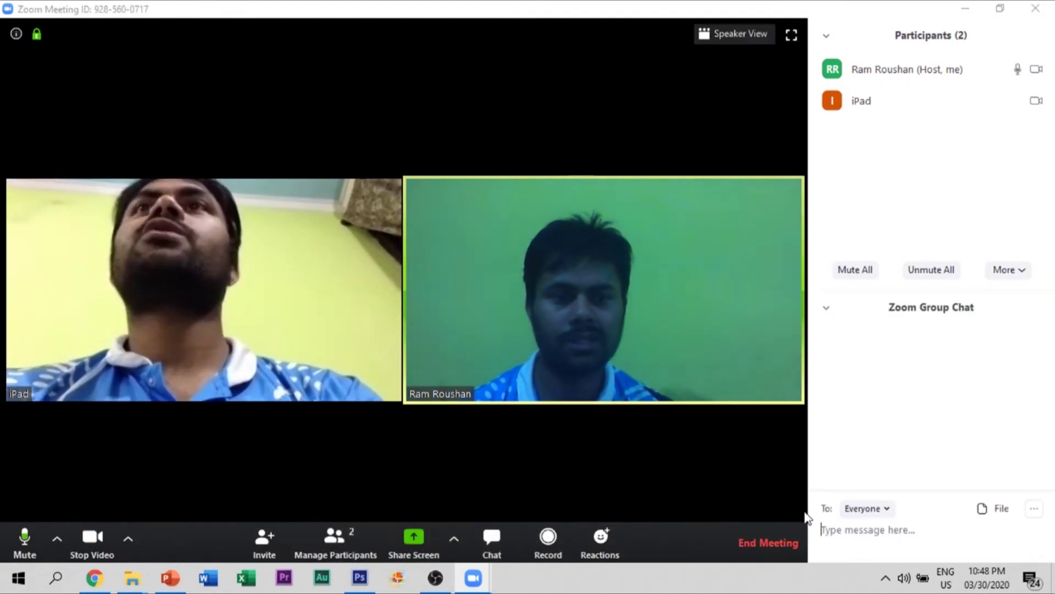
{"action": "left_click", "coordinate": [888, 509]}
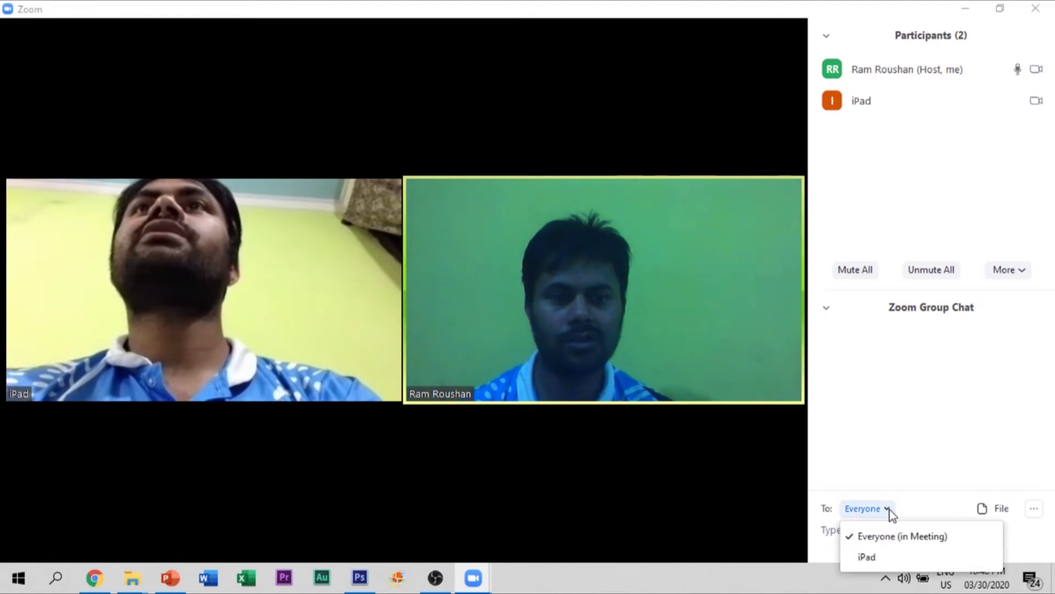
{"action": "left_click", "coordinate": [874, 557]}
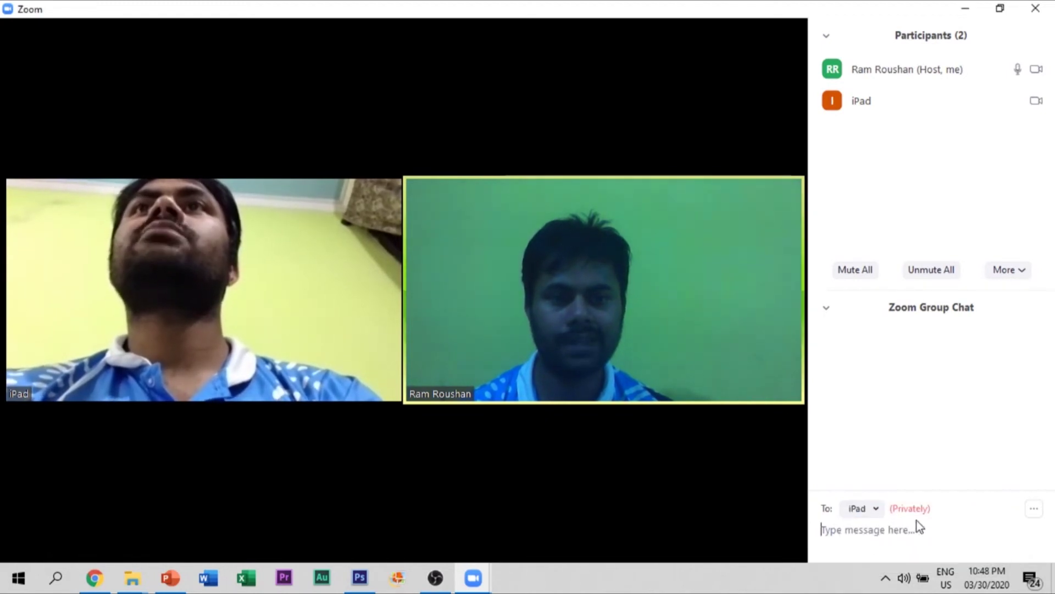
{"action": "left_click", "coordinate": [879, 508]}
{"action": "left_click", "coordinate": [891, 535]}
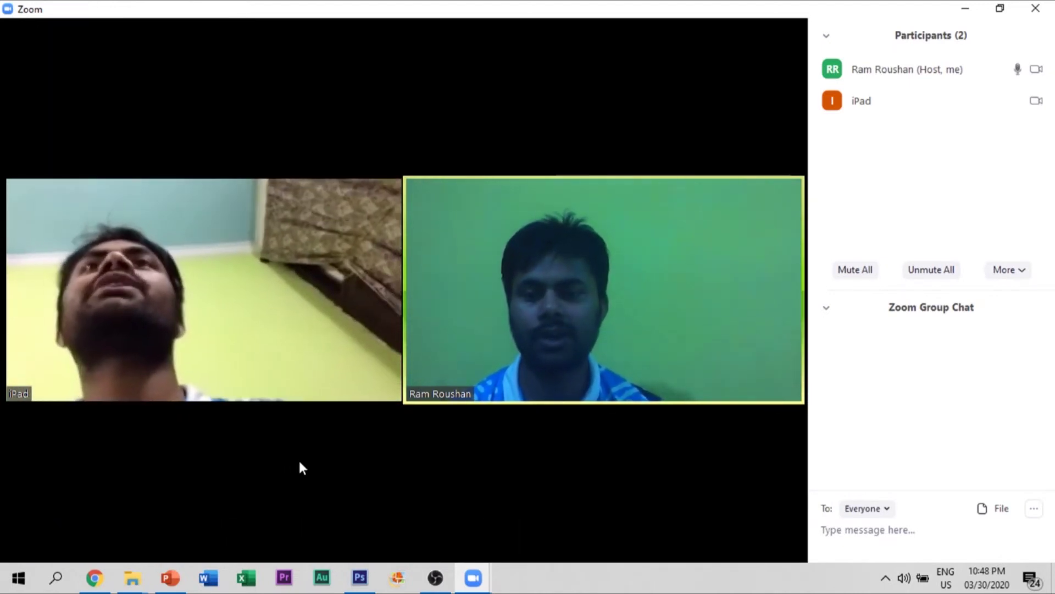
{"action": "mouse_move", "coordinate": [299, 466]}
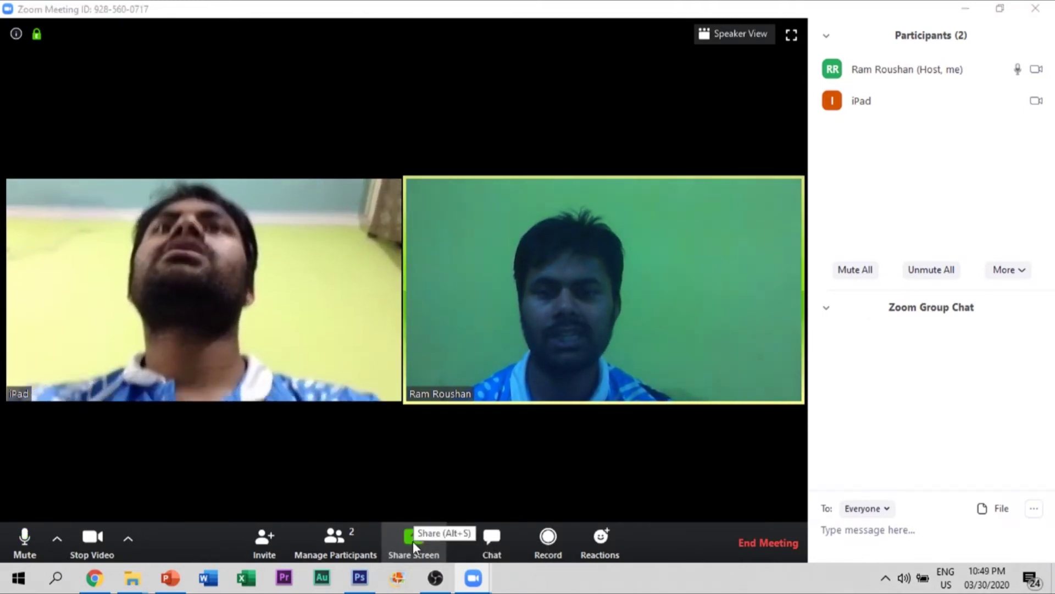
- Share the Sentences - PowerPoint window with the meeting
{"action": "left_click", "coordinate": [414, 546]}
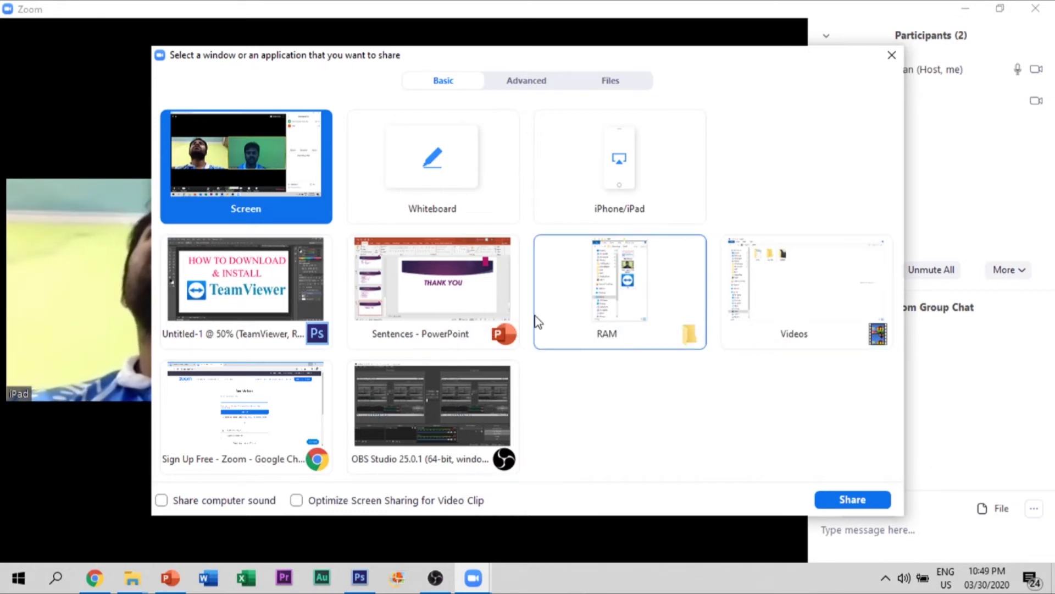
{"action": "left_click", "coordinate": [430, 295]}
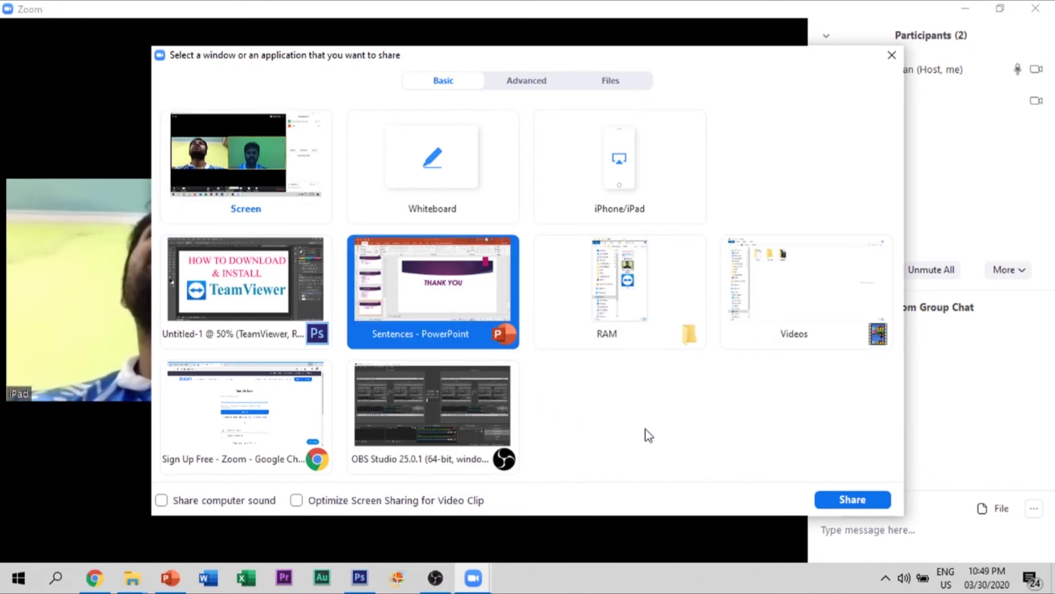
{"action": "left_click", "coordinate": [823, 501]}
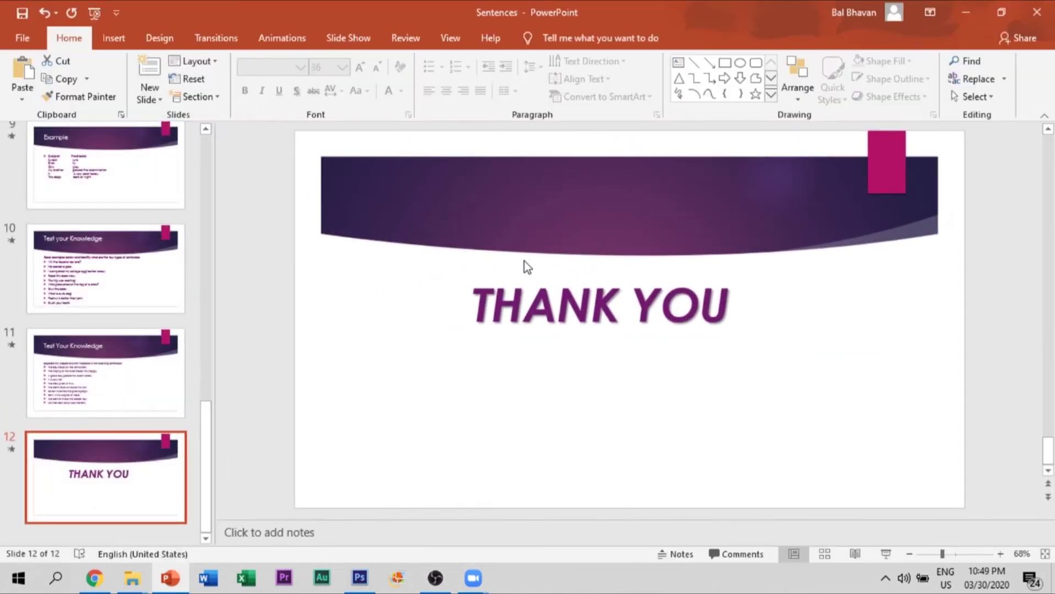
- Show slide 10, Test your Knowledge, jump to the THANK YOU slide, then stop sharing
{"action": "left_click", "coordinate": [548, 321]}
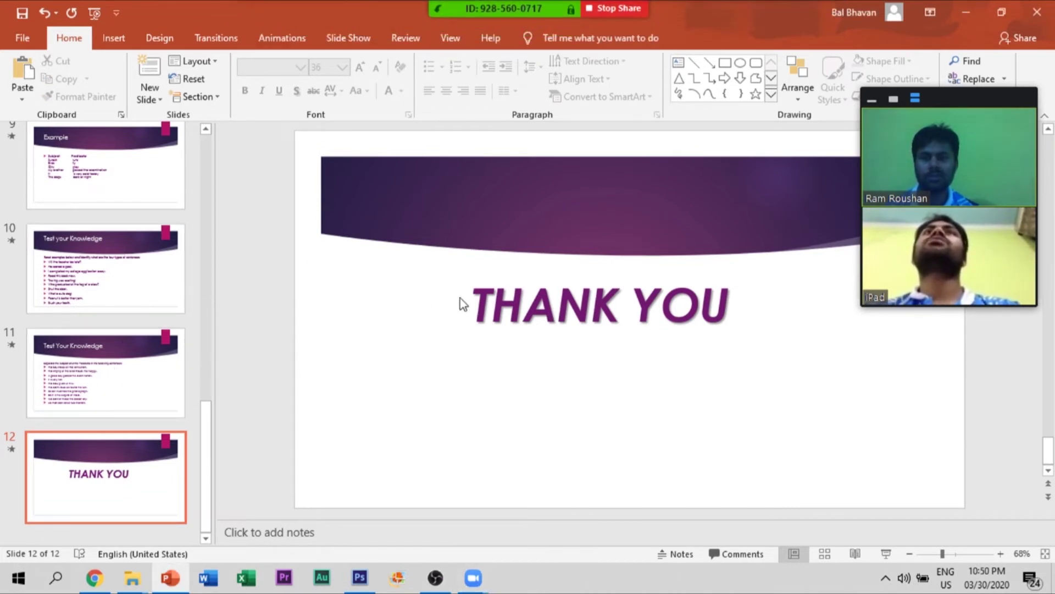
{"action": "left_click", "coordinate": [86, 289]}
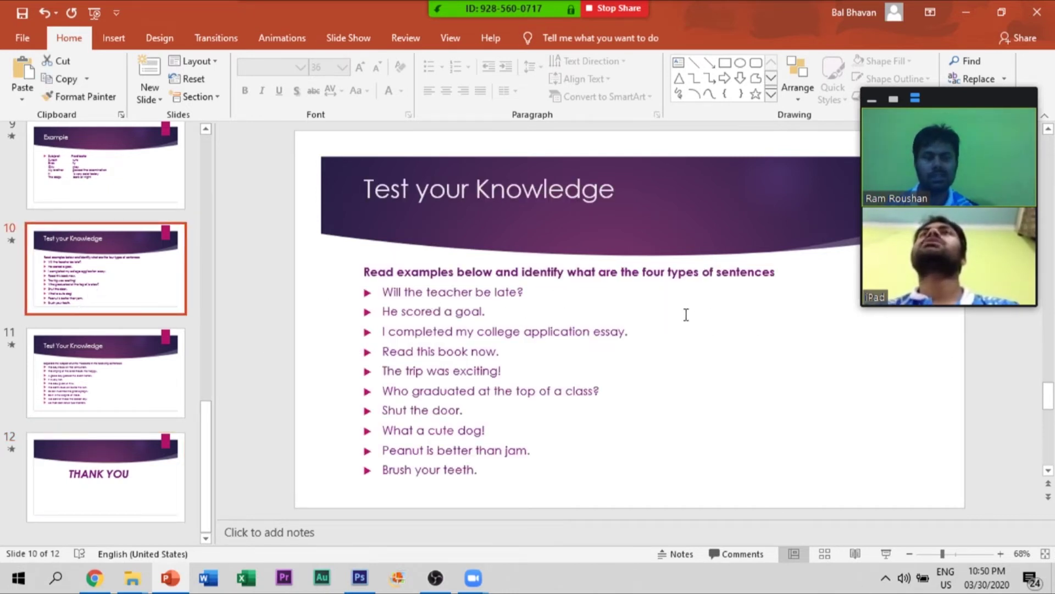
{"action": "key", "text": "End"}
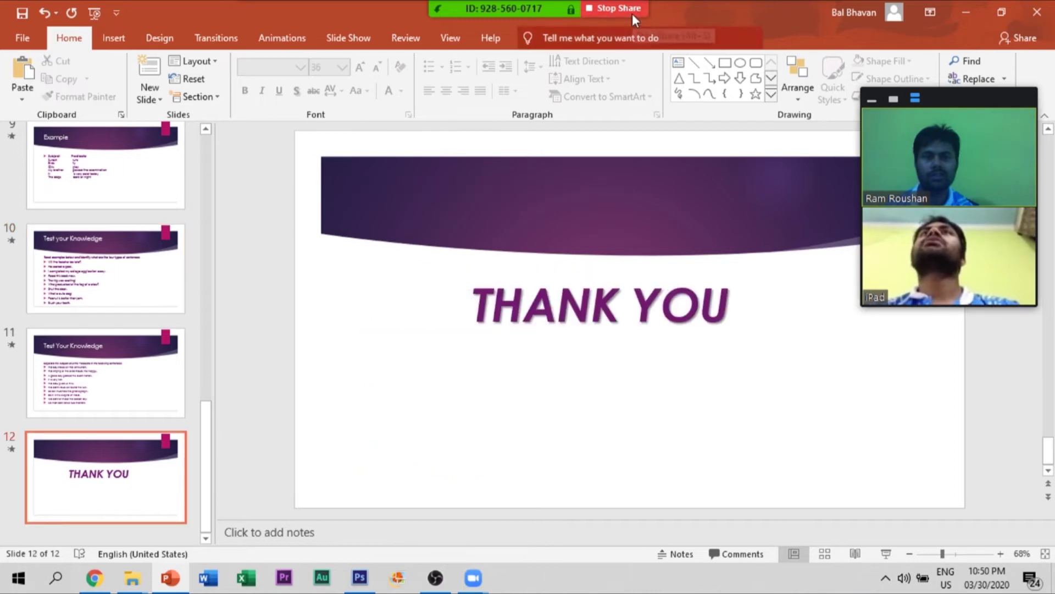
{"action": "left_click", "coordinate": [618, 8]}
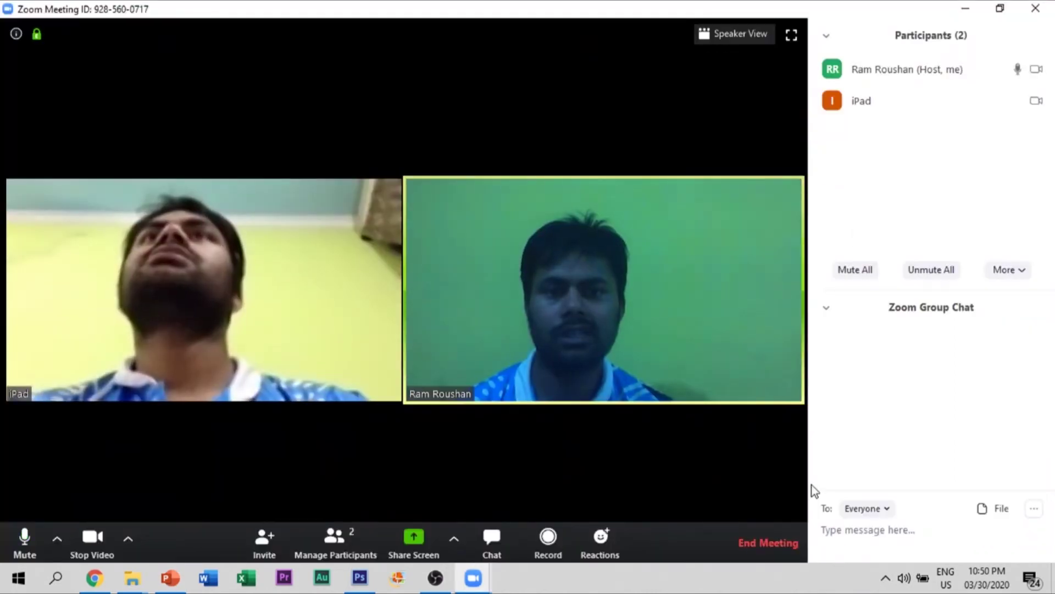
- Share a Zoom whiteboard, draw two crossing strokes, close the drawing tools and stop sharing
{"action": "left_click", "coordinate": [414, 536]}
{"action": "left_click", "coordinate": [427, 174]}
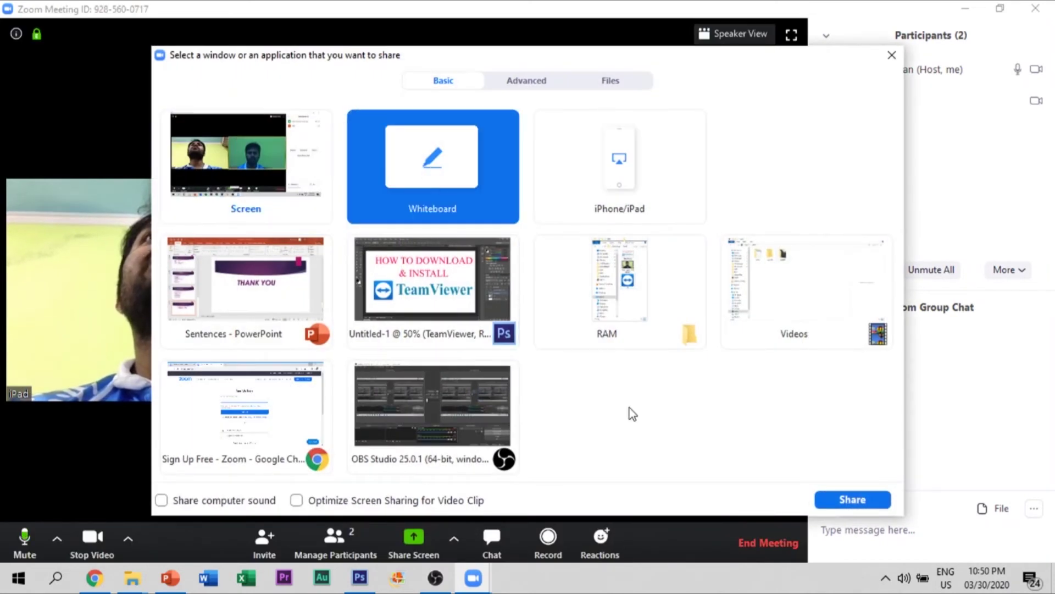
{"action": "left_click", "coordinate": [868, 506]}
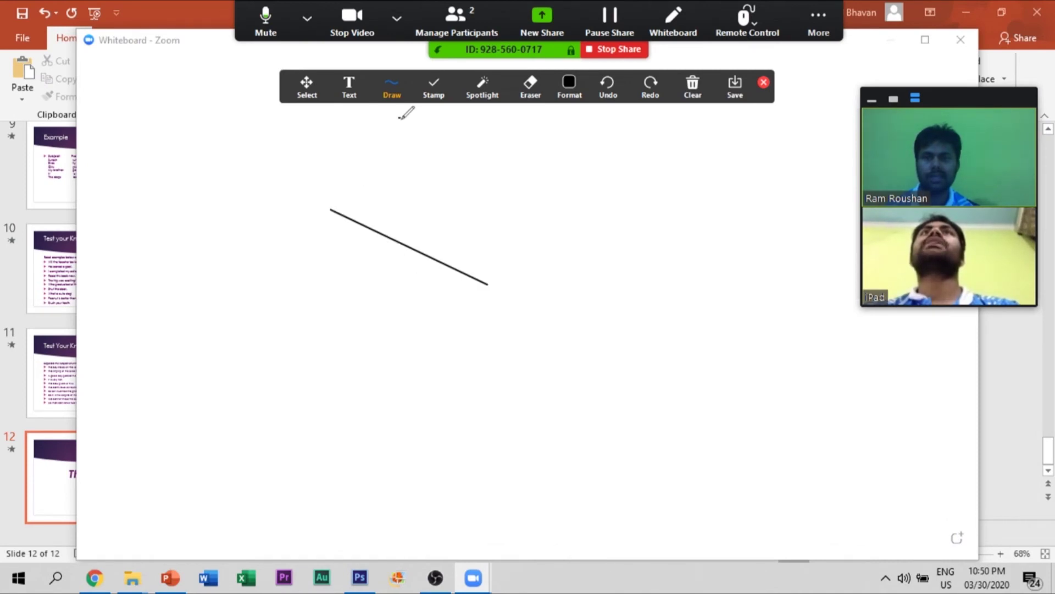
{"action": "mouse_move", "coordinate": [489, 106]}
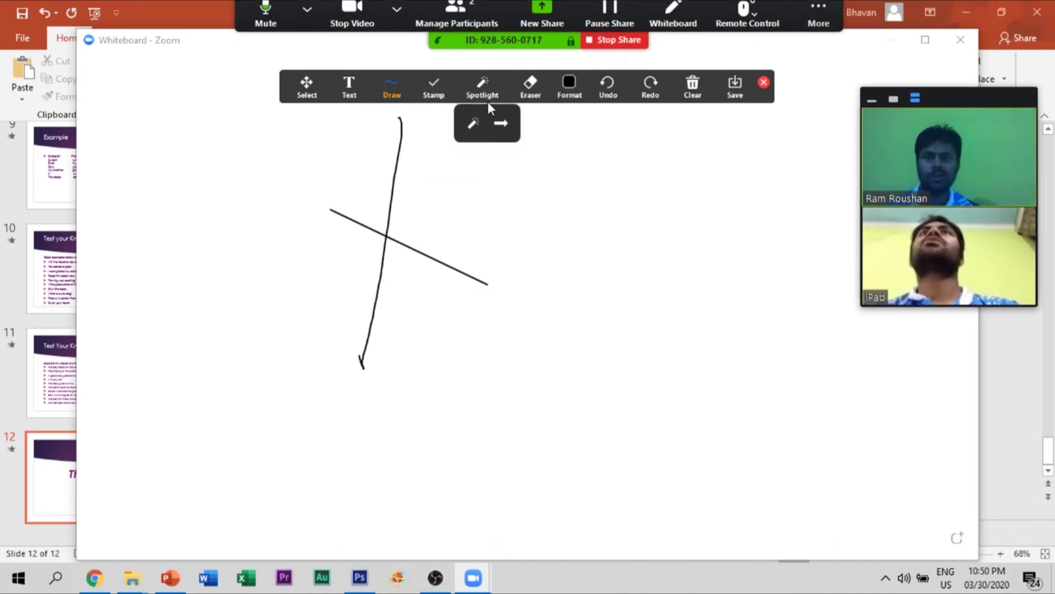
{"action": "left_click", "coordinate": [763, 82]}
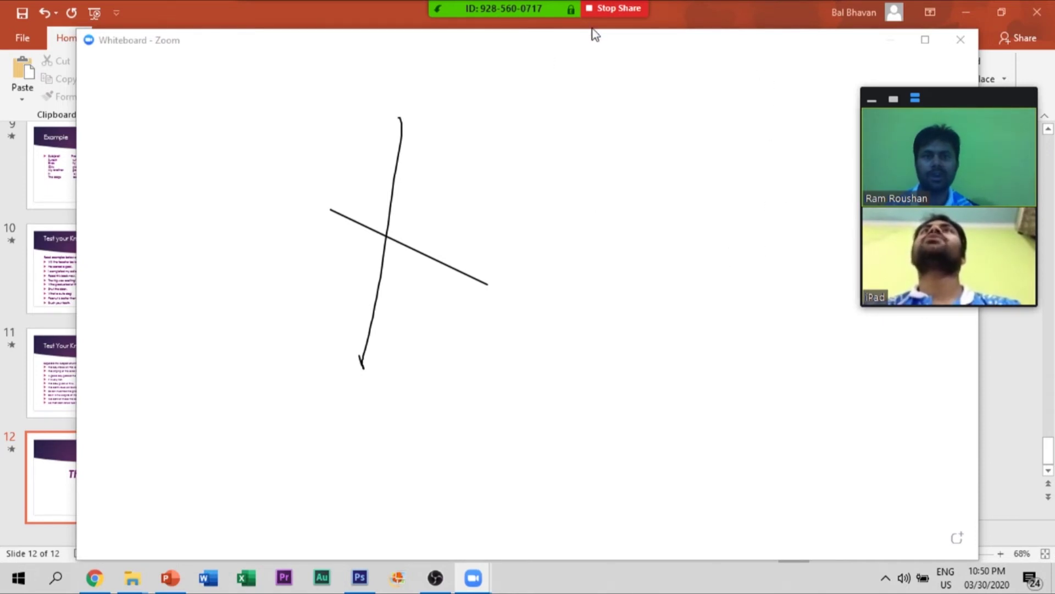
{"action": "left_click", "coordinate": [601, 11]}
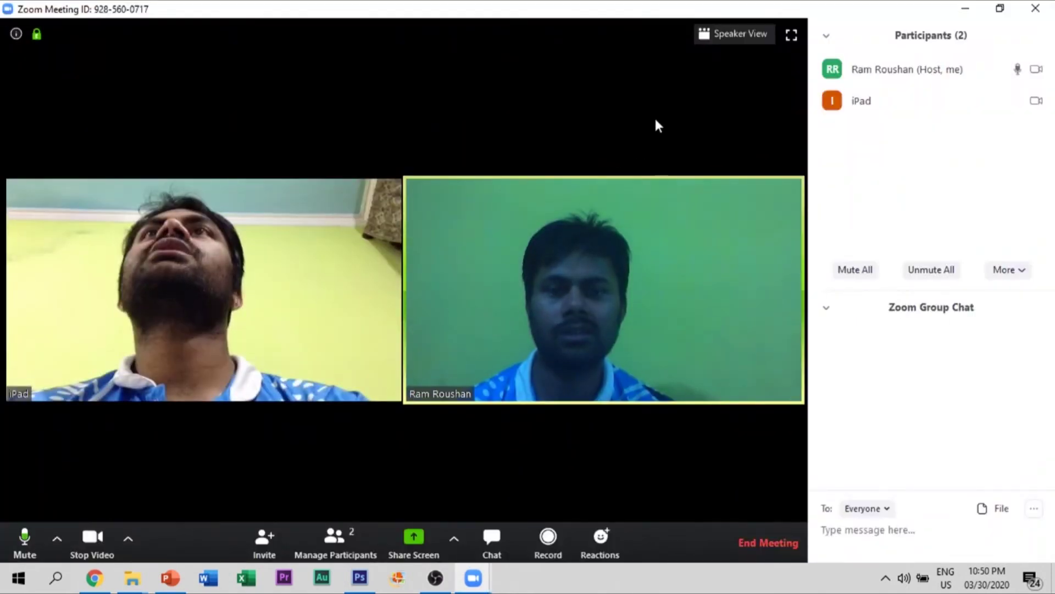
- Share the iPad screen through the iPhone/iPad option, installing the required plugin
{"action": "left_click", "coordinate": [453, 539]}
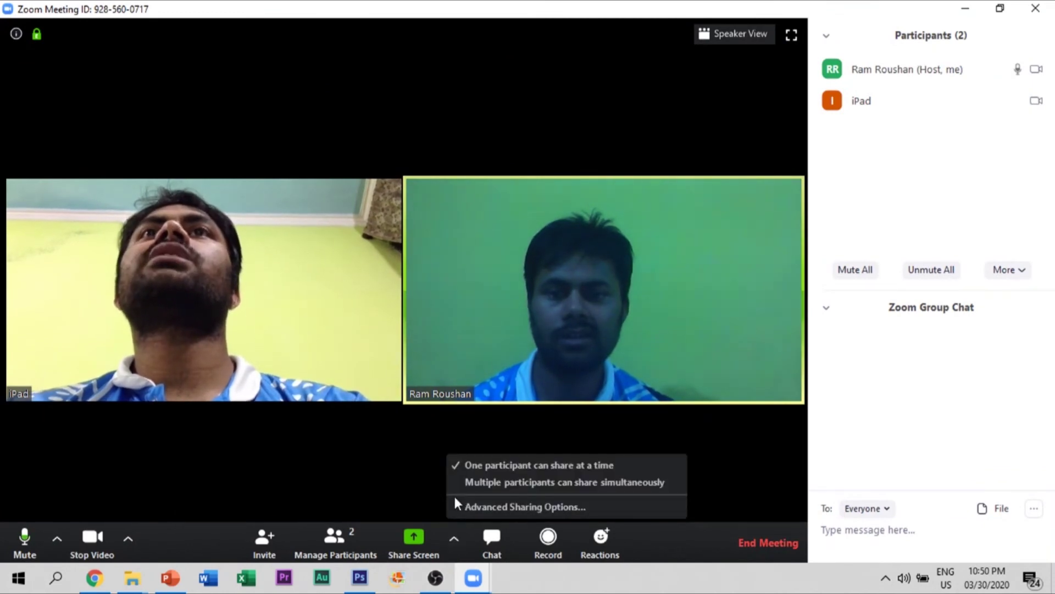
{"action": "left_click", "coordinate": [419, 543]}
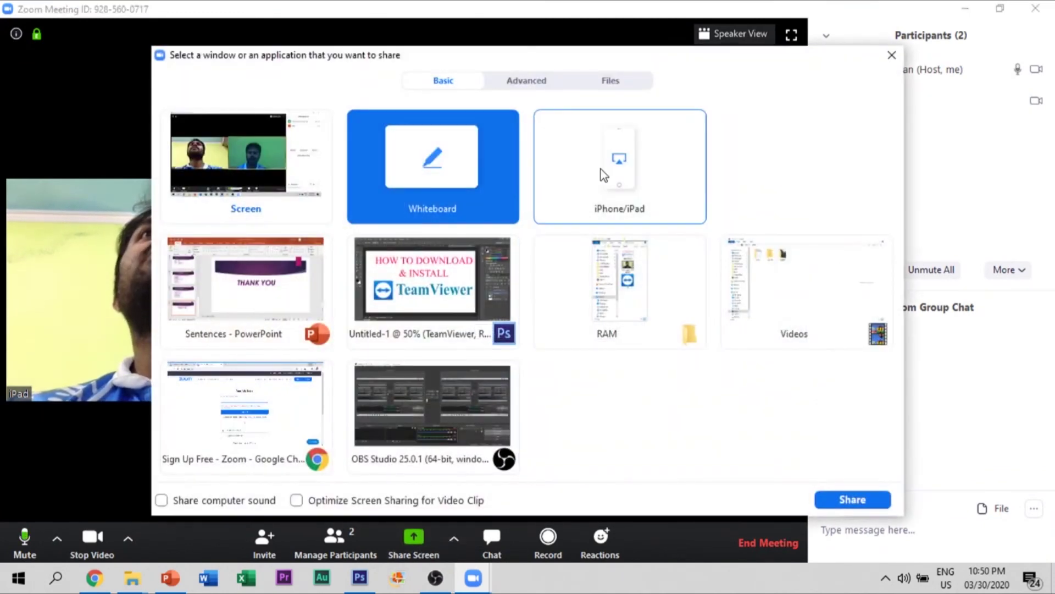
{"action": "left_click", "coordinate": [602, 173]}
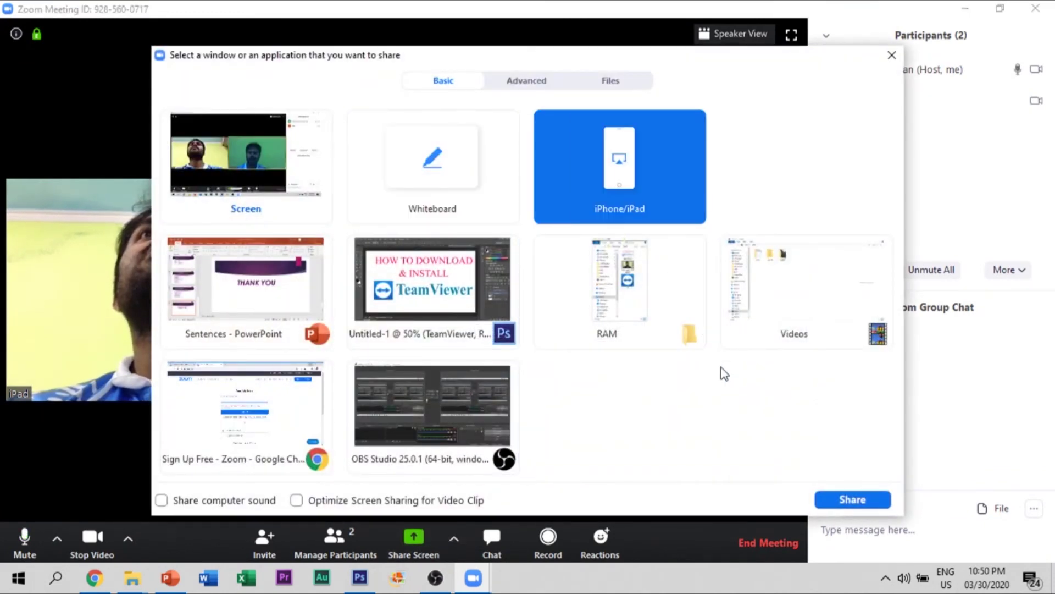
{"action": "left_click", "coordinate": [853, 500]}
{"action": "left_click", "coordinate": [529, 337]}
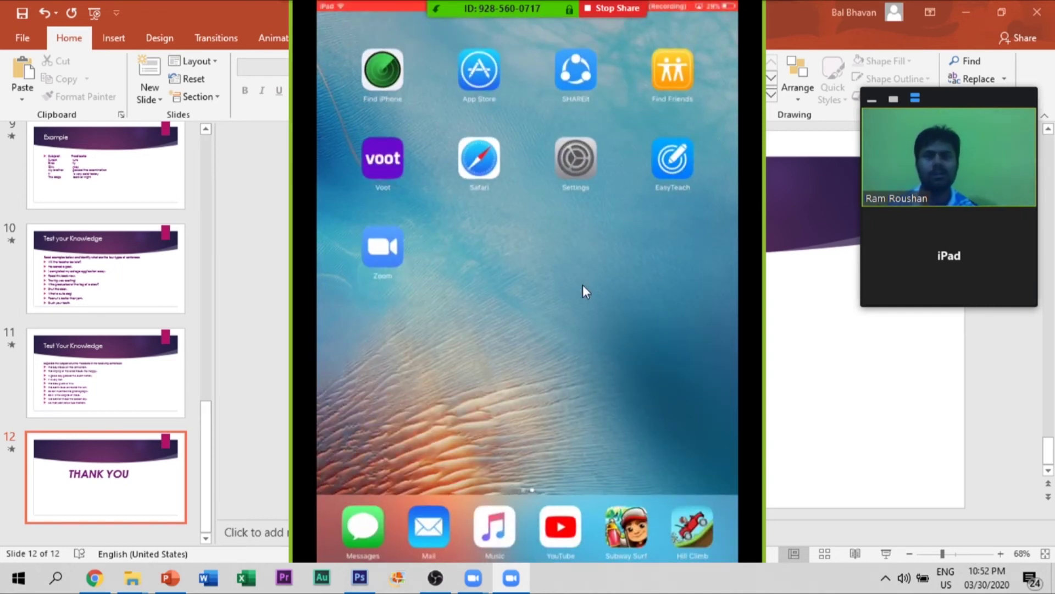
- Stop the iPad share, then browse for a chat file from Your Computer and cancel
{"action": "left_click", "coordinate": [611, 14]}
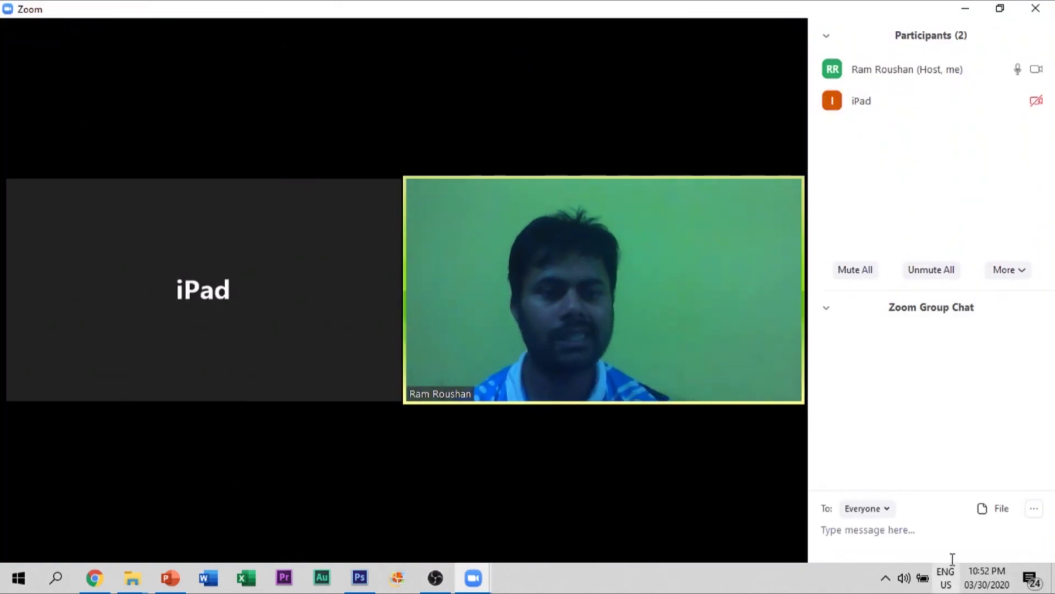
{"action": "left_click", "coordinate": [992, 509]}
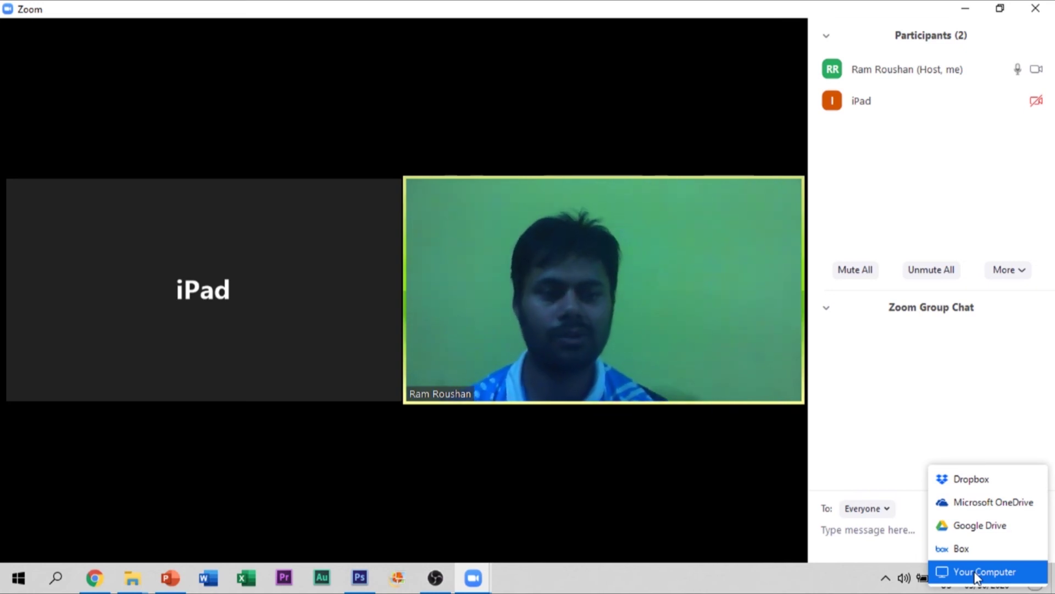
{"action": "left_click", "coordinate": [977, 573]}
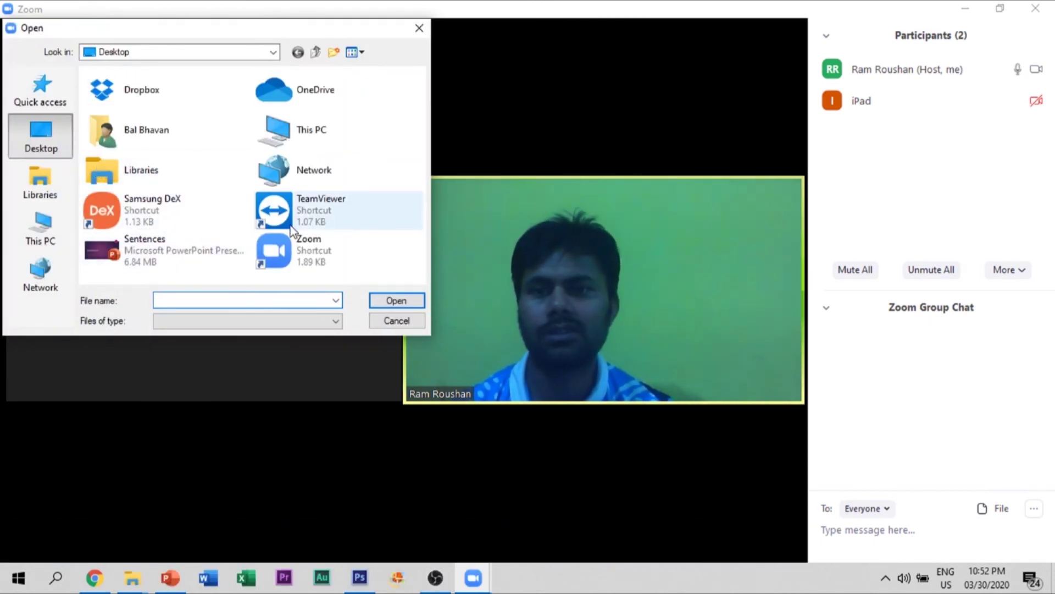
{"action": "left_click", "coordinate": [420, 28]}
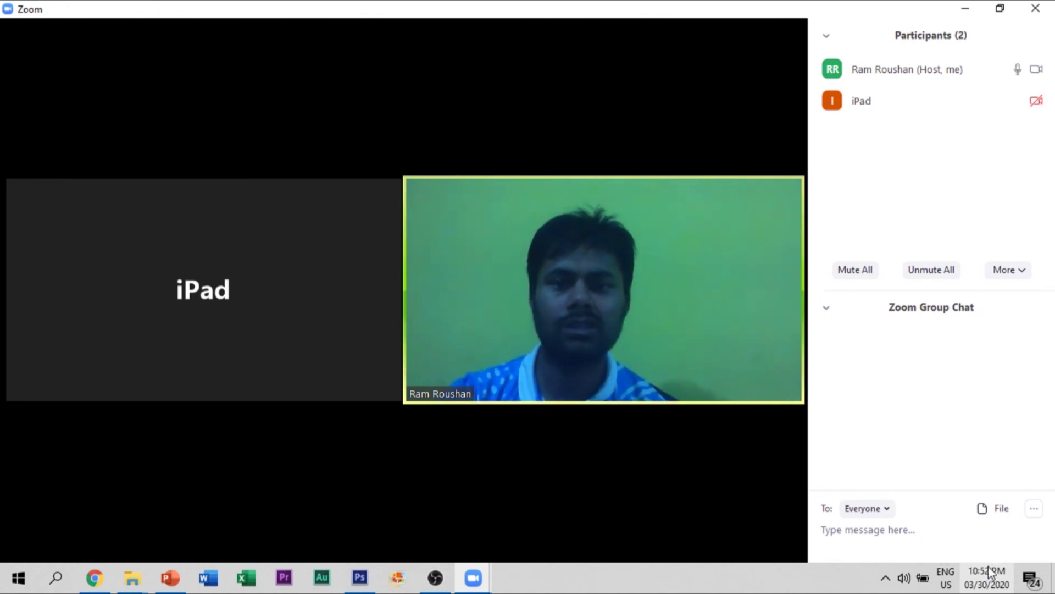
{"action": "mouse_move", "coordinate": [258, 512]}
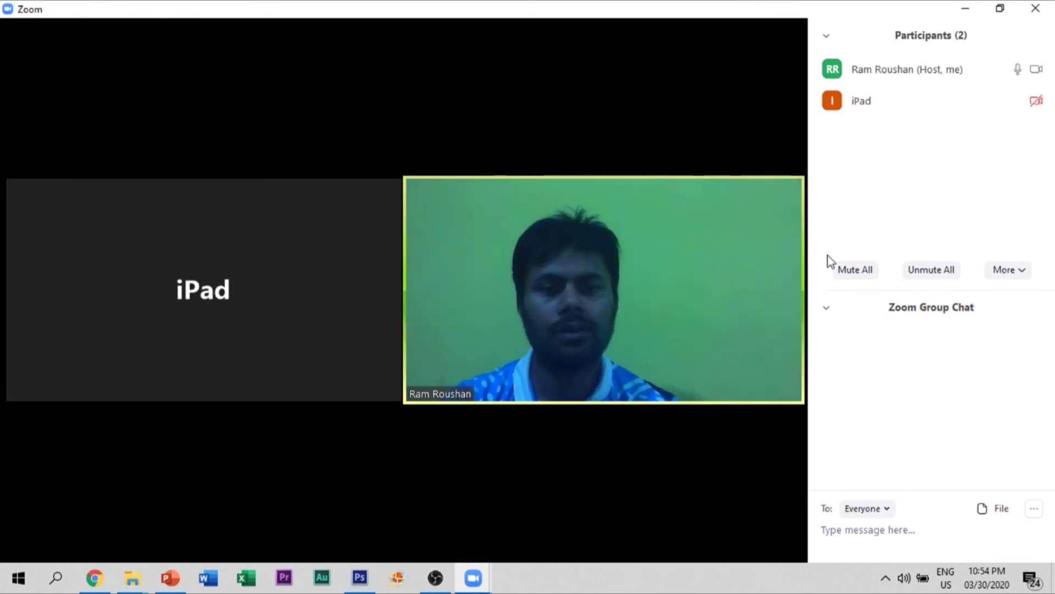
{"action": "mouse_move", "coordinate": [654, 483]}
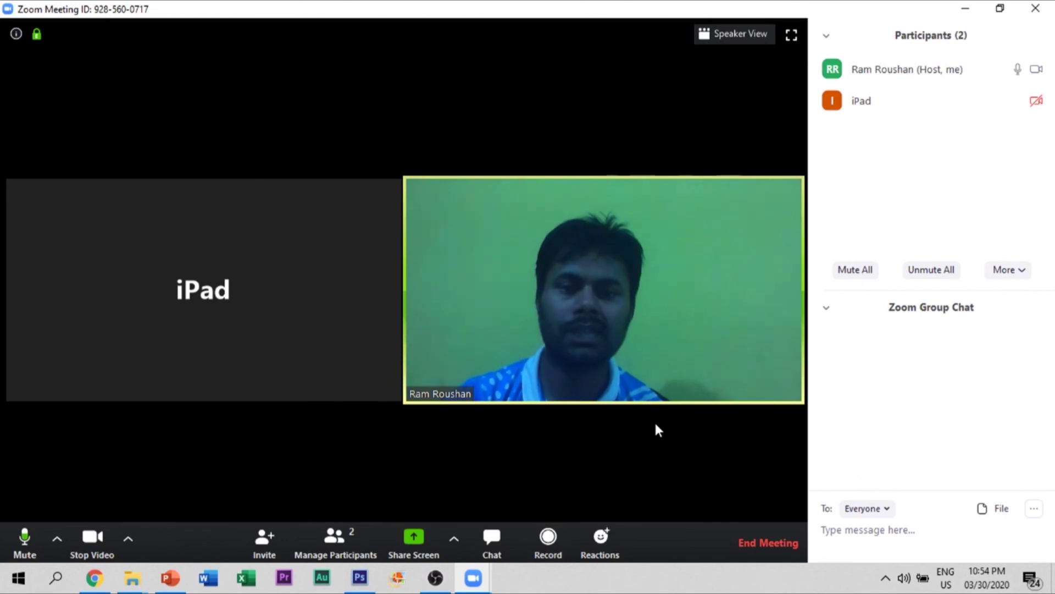
- End the meeting and confirm, returning to the Zoom home screen
{"action": "left_click", "coordinate": [768, 543]}
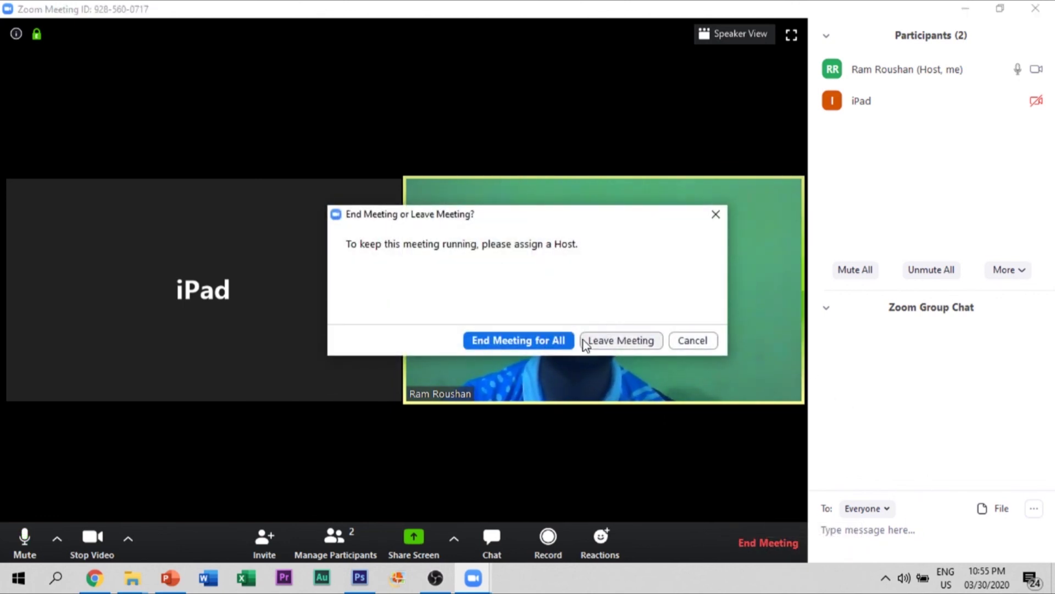
{"action": "left_click", "coordinate": [555, 340]}
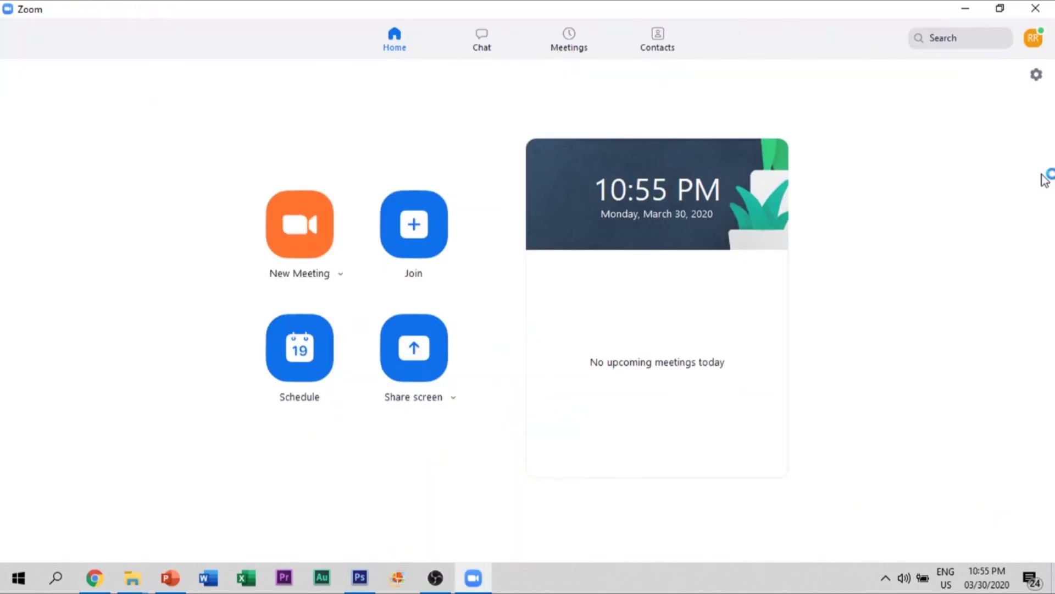